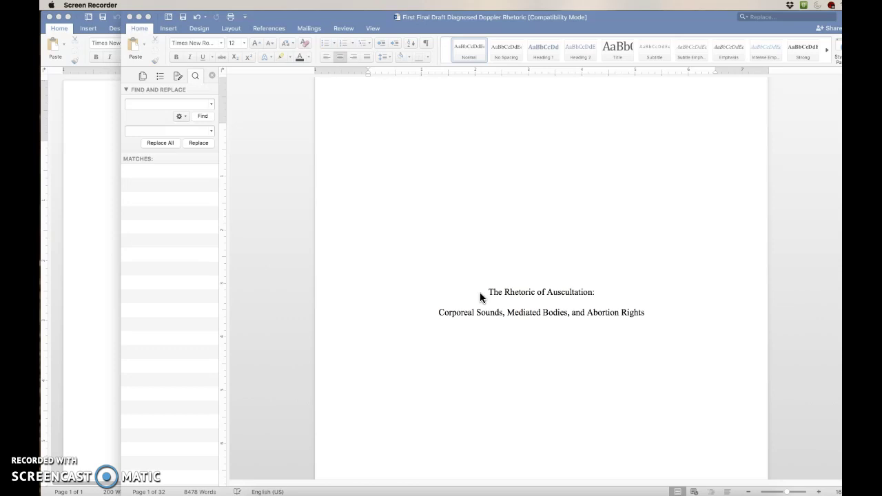
Place the insertion point at the start of the paper's title, before "The Rhetoric of Auscultation:"
{"action": "left_click", "coordinate": [482, 289]}
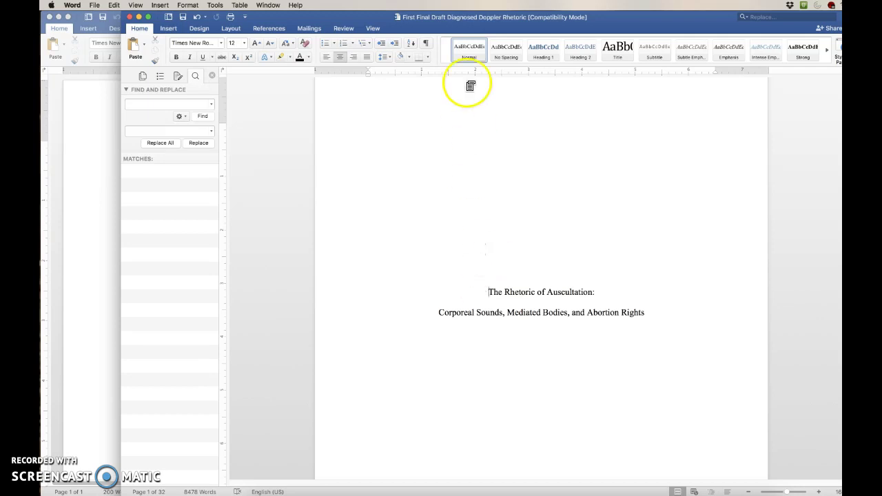
{"action": "left_click", "coordinate": [482, 22]}
{"action": "left_click", "coordinate": [422, 21]}
{"action": "left_click", "coordinate": [460, 19]}
{"action": "left_click", "coordinate": [485, 291]}
{"action": "left_click", "coordinate": [483, 290]}
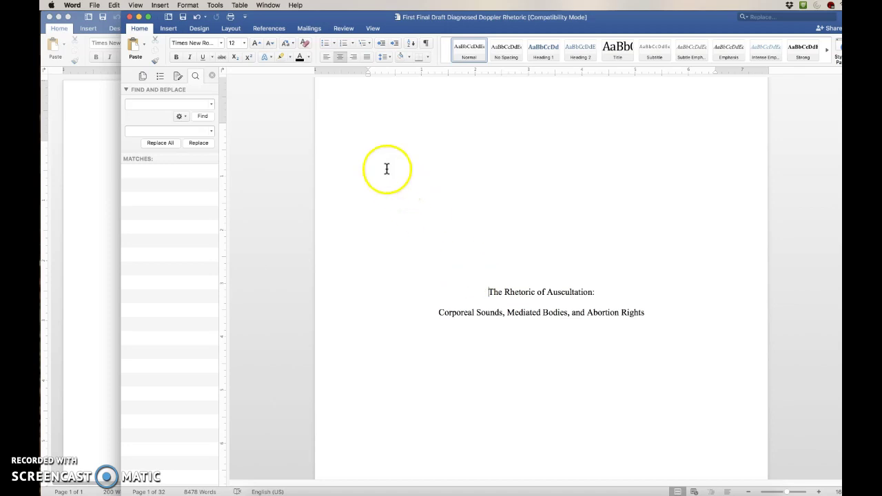
Open Advanced Find and Replace in replace mode with whole-word matching turned off
{"action": "left_click", "coordinate": [113, 5]}
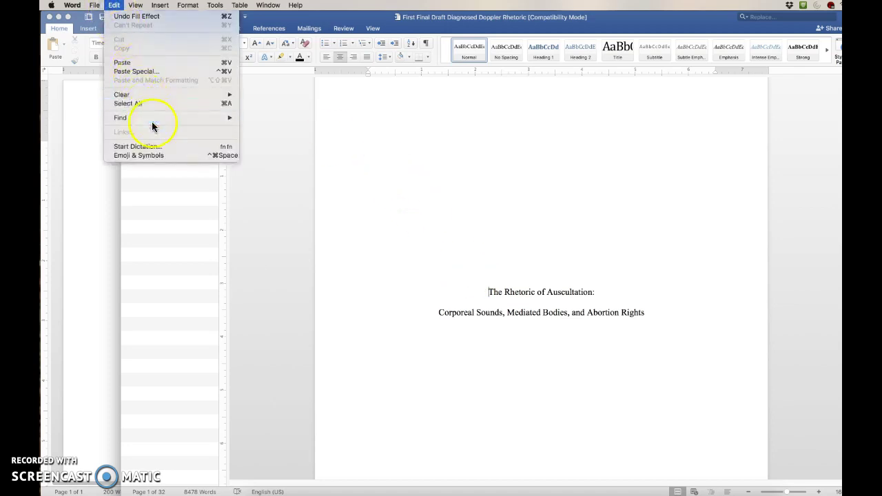
{"action": "mouse_move", "coordinate": [150, 117]}
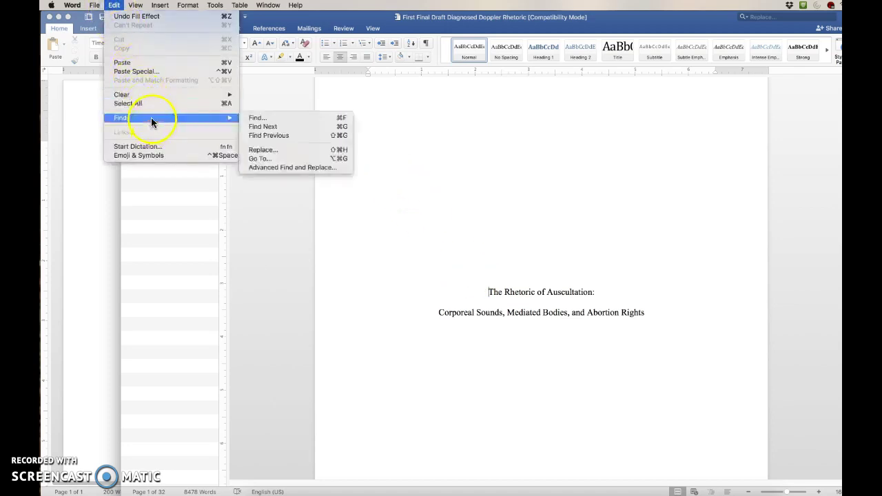
{"action": "left_click", "coordinate": [302, 157]}
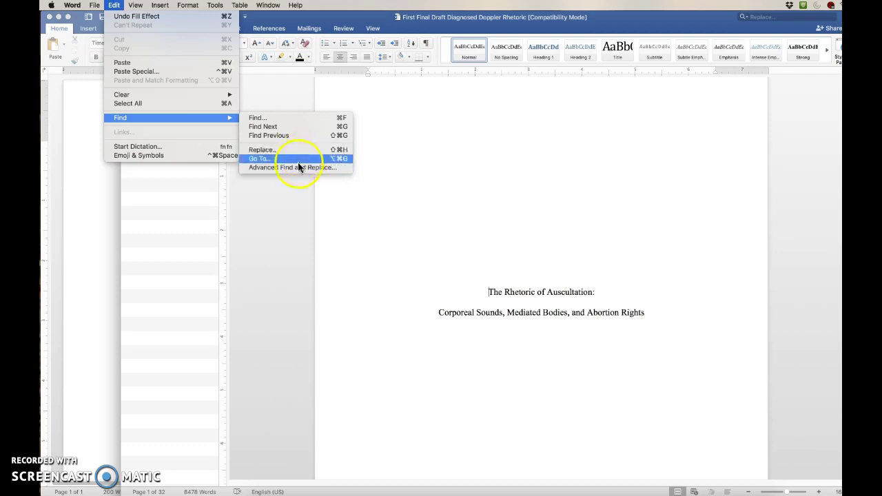
{"action": "left_click", "coordinate": [297, 168]}
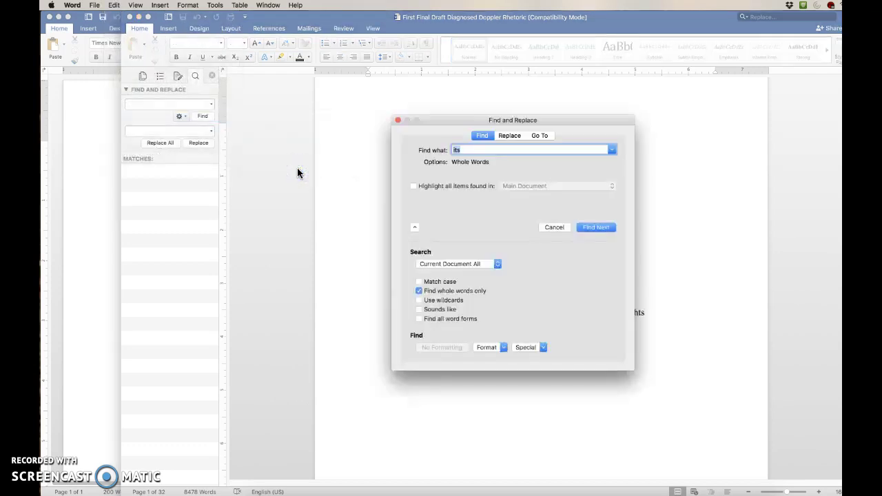
{"action": "left_click", "coordinate": [374, 199]}
{"action": "left_click", "coordinate": [442, 291]}
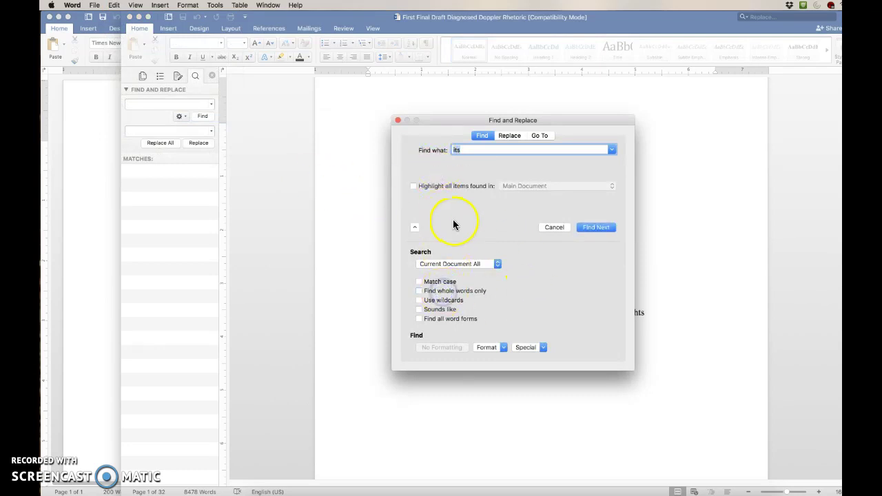
{"action": "left_click", "coordinate": [510, 135]}
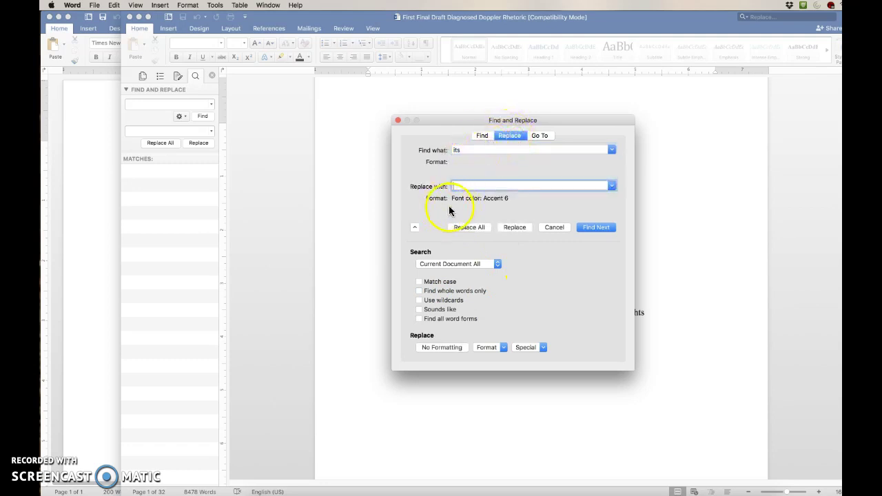
Clear the existing search term "its" and limit the search to whole words only
{"action": "left_click", "coordinate": [466, 148]}
{"action": "double_click", "coordinate": [467, 147]}
{"action": "key", "text": "BackSpace"}
{"action": "left_click", "coordinate": [467, 150]}
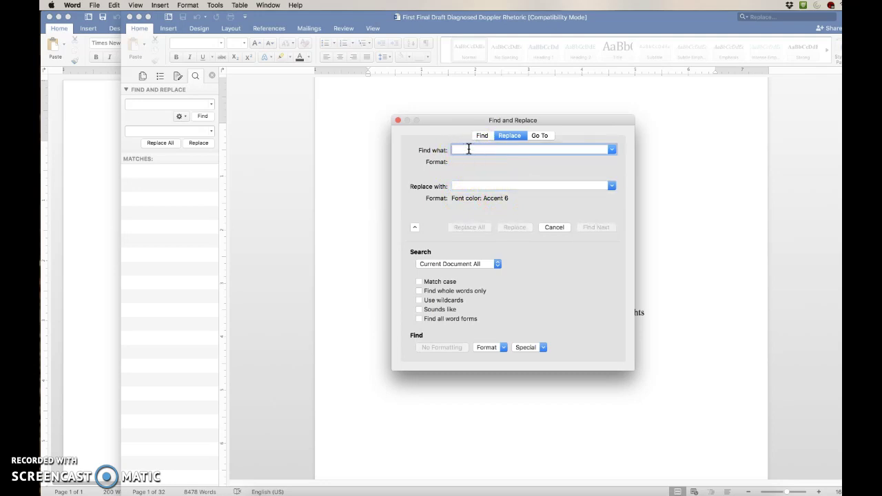
{"action": "left_click", "coordinate": [429, 148]}
{"action": "left_click", "coordinate": [465, 148]}
{"action": "left_click", "coordinate": [449, 163]}
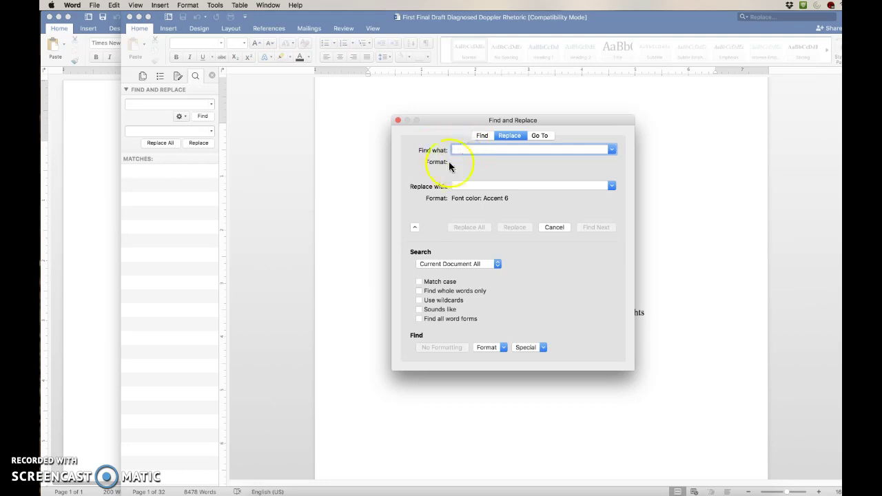
{"action": "left_click", "coordinate": [419, 292]}
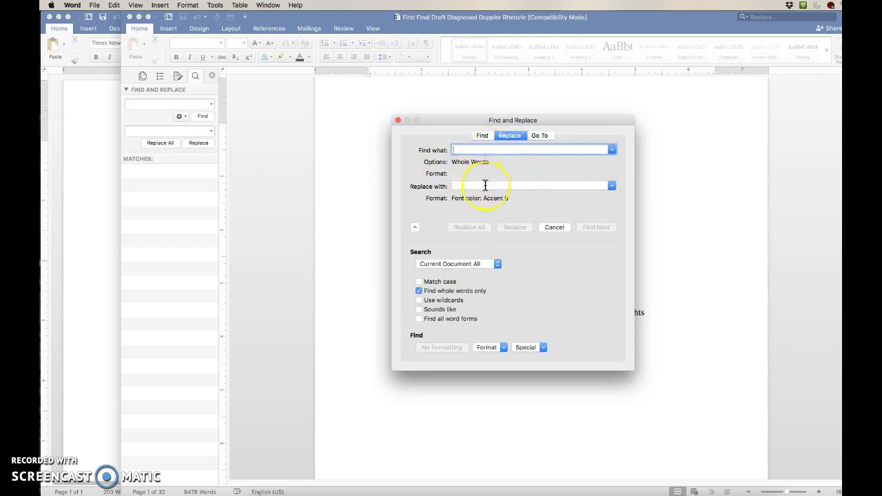
Set the replacement formatting to the standard red font color, leaving the replacement text empty
{"action": "left_click", "coordinate": [485, 186]}
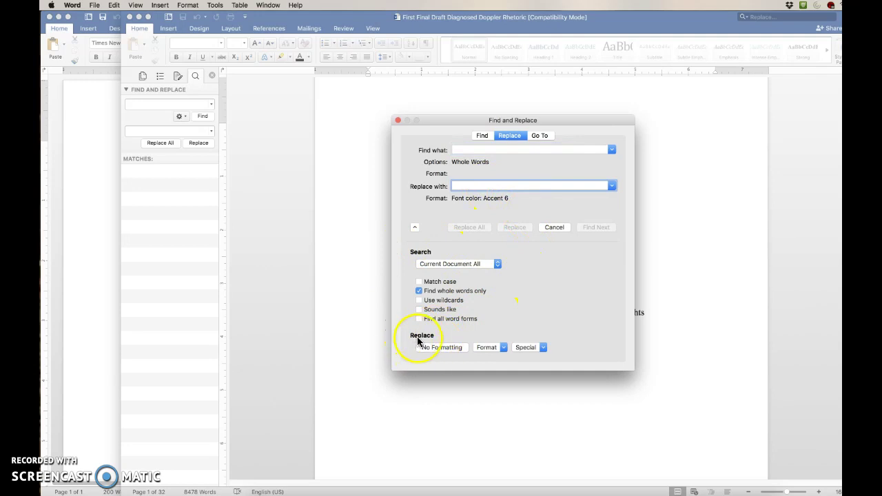
{"action": "left_click", "coordinate": [457, 149]}
{"action": "left_click", "coordinate": [464, 186]}
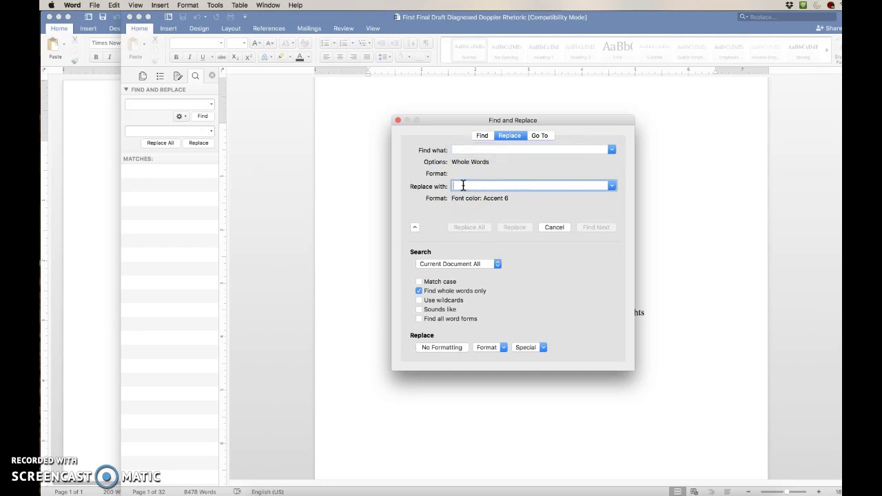
{"action": "left_click", "coordinate": [504, 347]}
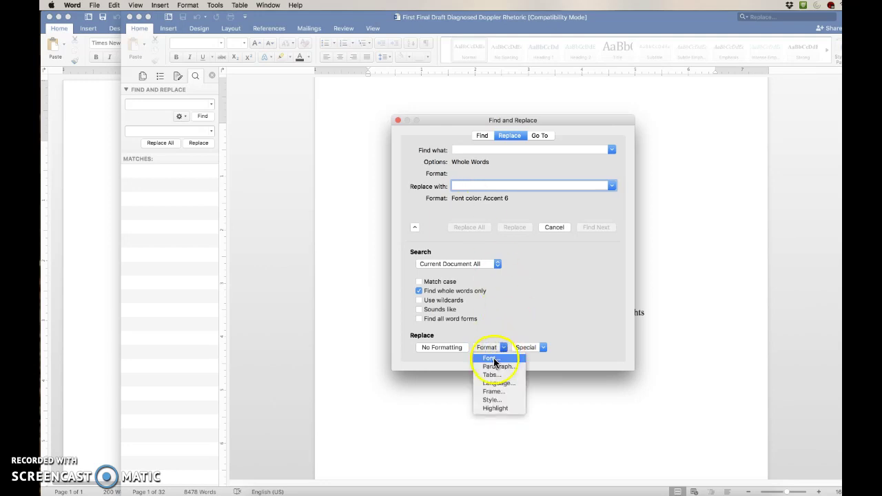
{"action": "left_click", "coordinate": [494, 359]}
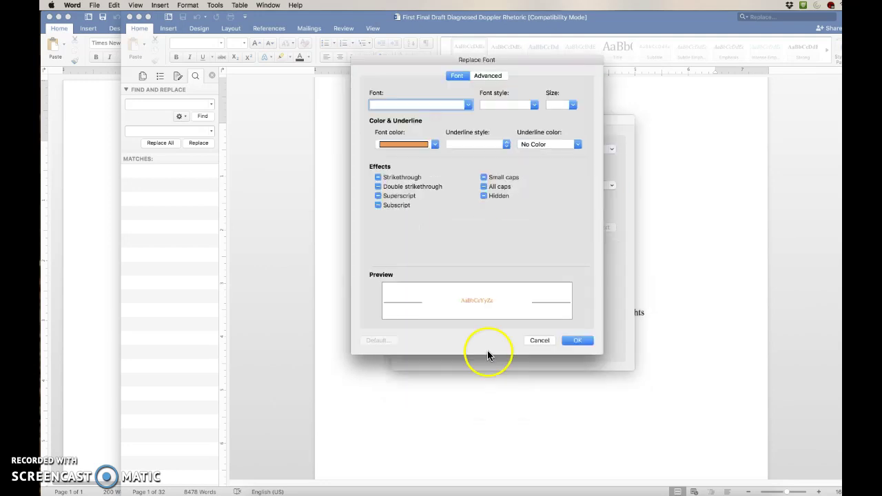
{"action": "left_click", "coordinate": [435, 145]}
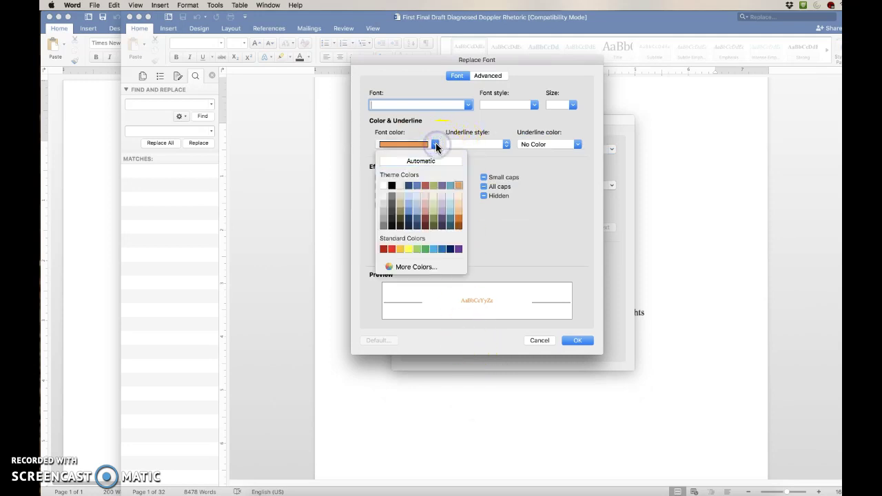
{"action": "left_click", "coordinate": [393, 249]}
{"action": "left_click", "coordinate": [581, 340]}
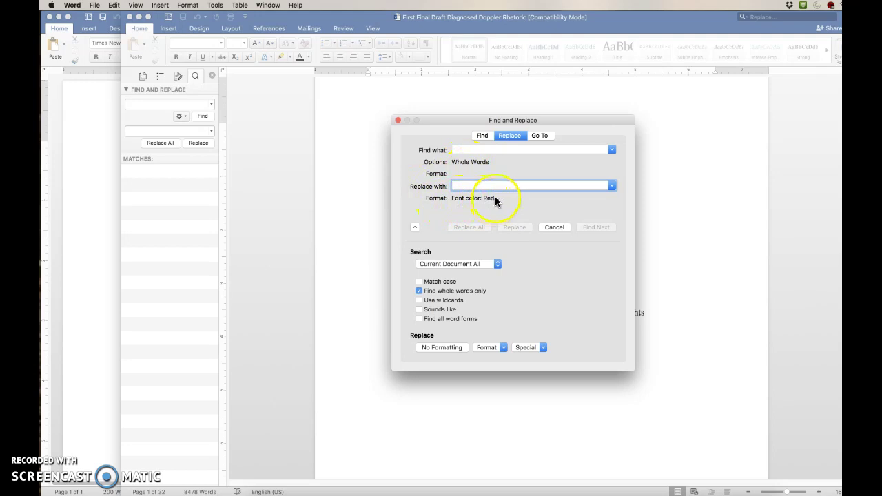
Recolor every whole-word occurrence of "and" in the document using the red replacement format
{"action": "left_click", "coordinate": [475, 149]}
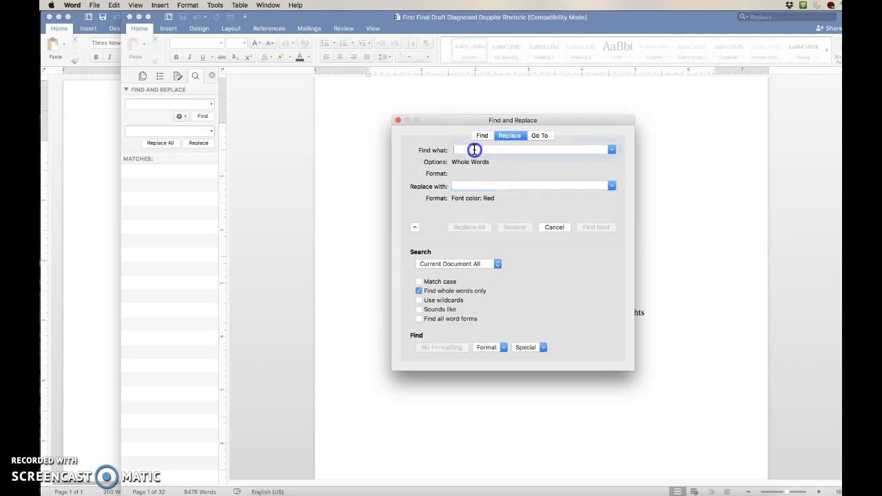
{"action": "left_click", "coordinate": [475, 184]}
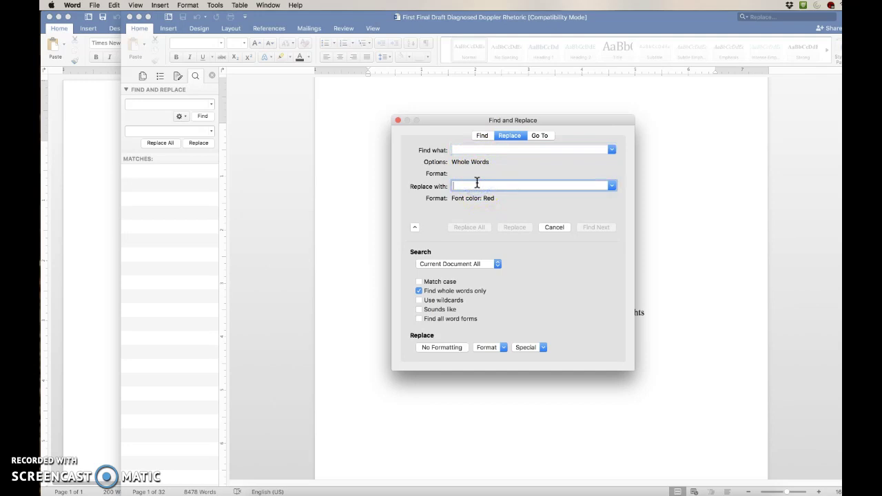
{"action": "left_click", "coordinate": [471, 170]}
{"action": "left_click", "coordinate": [465, 148]}
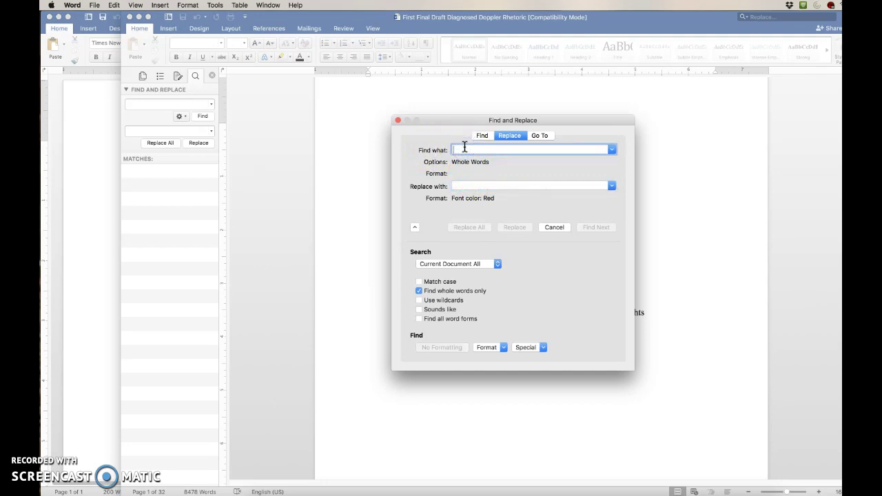
{"action": "type", "text": "and"}
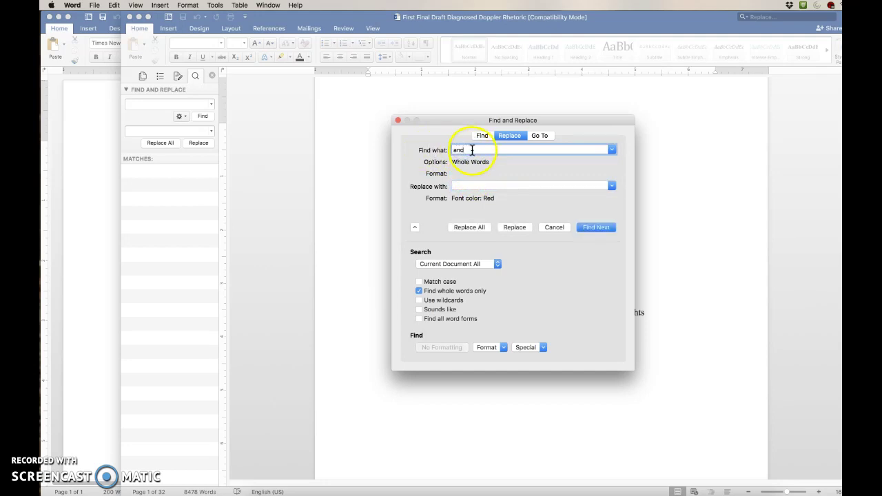
{"action": "left_click", "coordinate": [470, 230]}
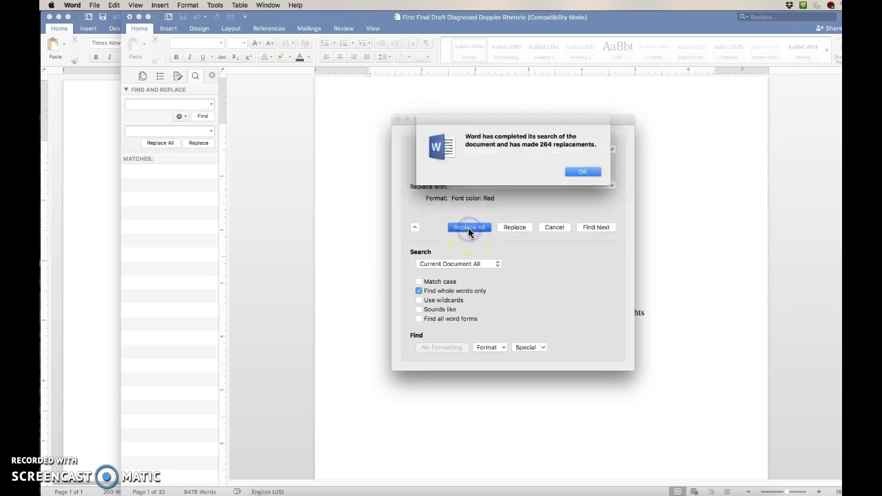
{"action": "left_click", "coordinate": [583, 172]}
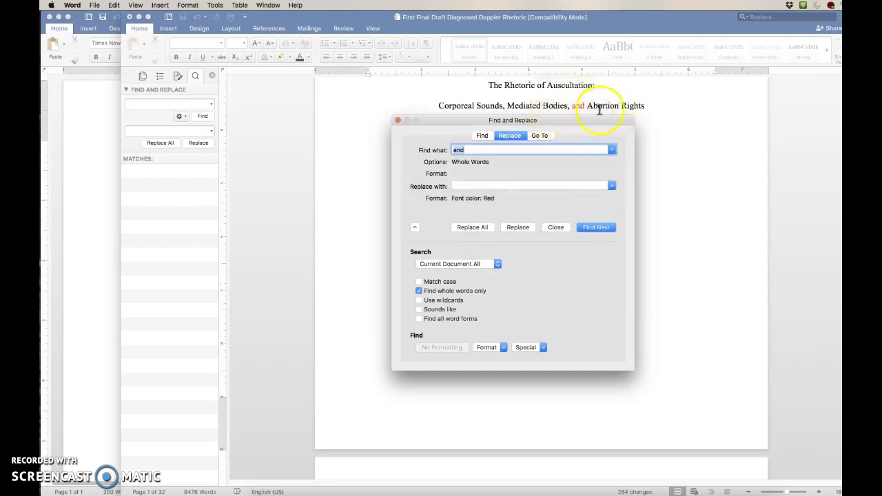
Recolor every whole-word occurrence of "or" in the document with the same red replacement format
{"action": "type", "text": "or"}
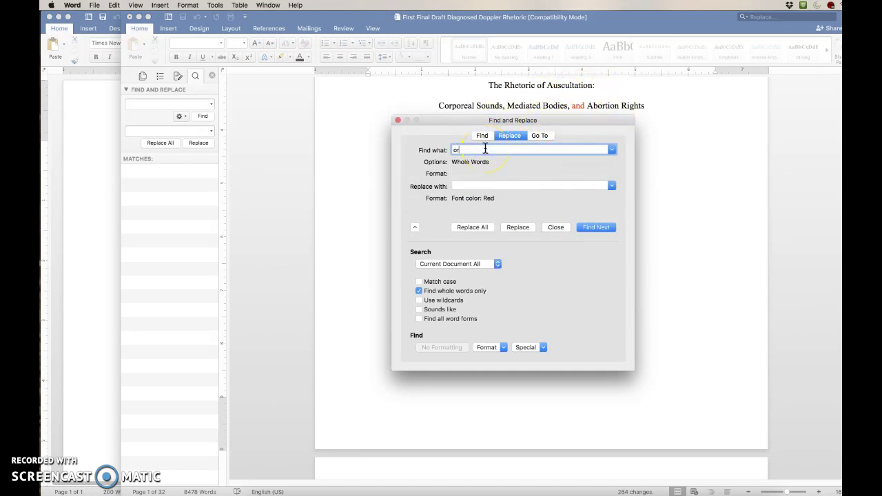
{"action": "left_click", "coordinate": [474, 227]}
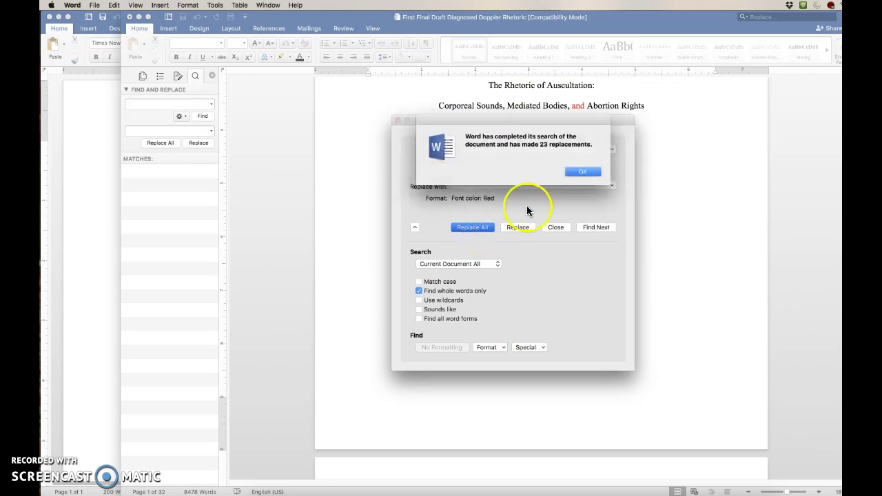
{"action": "left_click", "coordinate": [582, 171]}
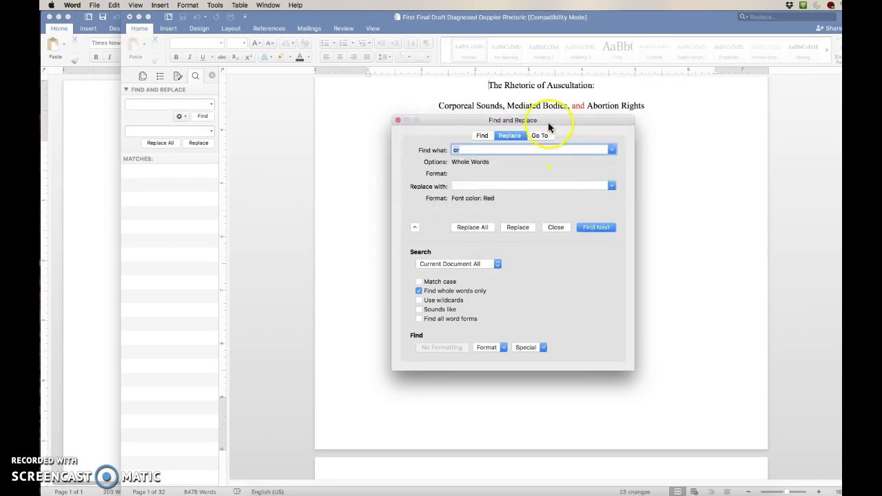
Move the Find and Replace dialog below the title lines and change the replacement font color to the blue Accent 1 theme color
{"action": "left_click_drag", "start_coordinate": [501, 121], "coordinate": [499, 195]}
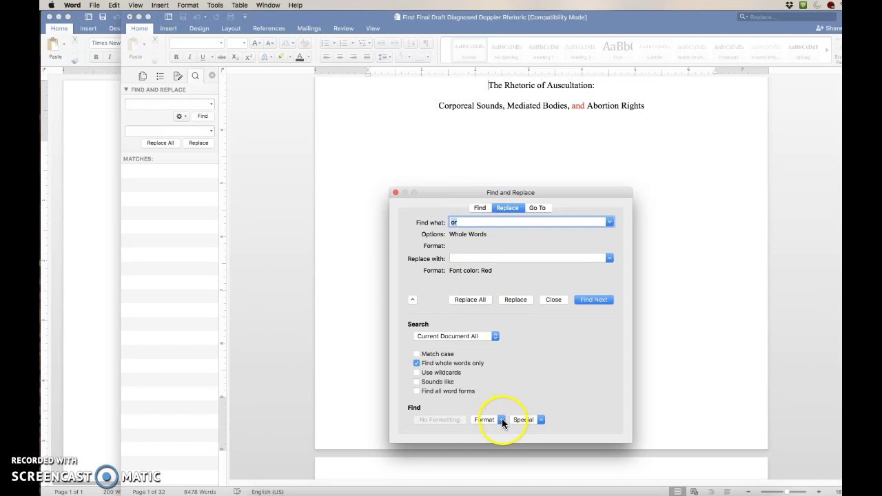
{"action": "left_click", "coordinate": [513, 258]}
{"action": "left_click", "coordinate": [511, 257]}
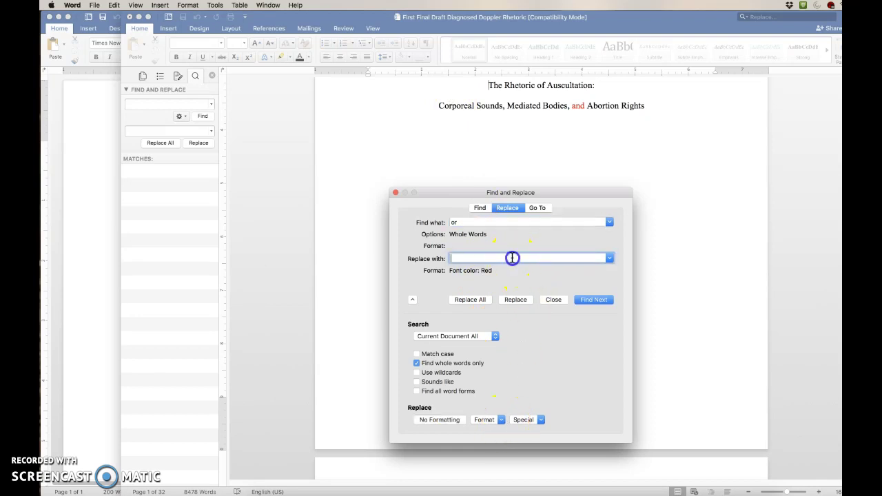
{"action": "left_click", "coordinate": [494, 423]}
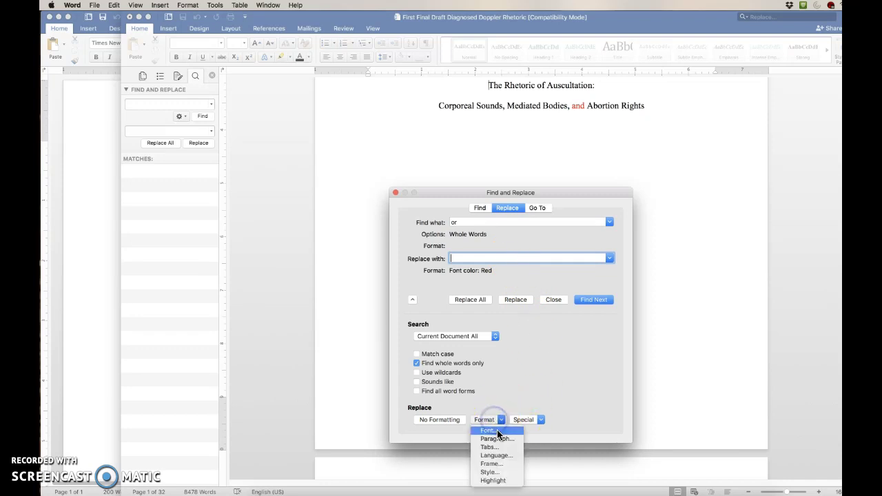
{"action": "left_click", "coordinate": [497, 430]}
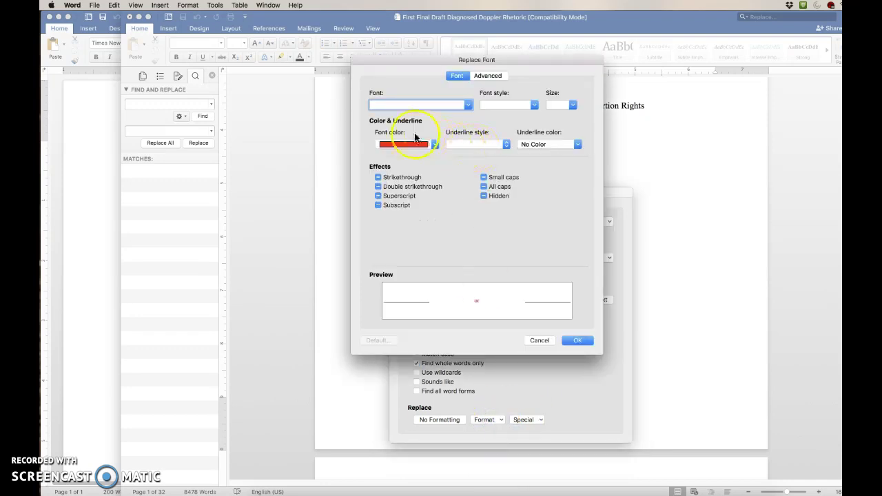
{"action": "left_click", "coordinate": [415, 146]}
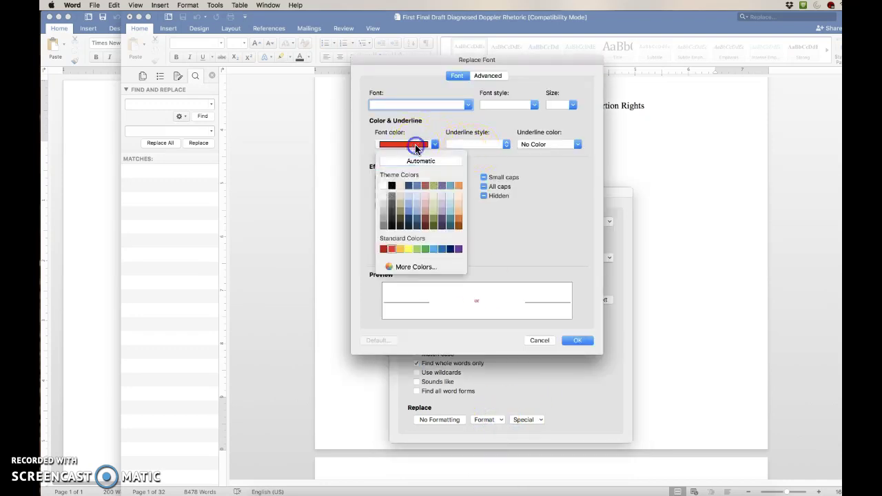
{"action": "left_click", "coordinate": [417, 186]}
{"action": "left_click", "coordinate": [569, 341]}
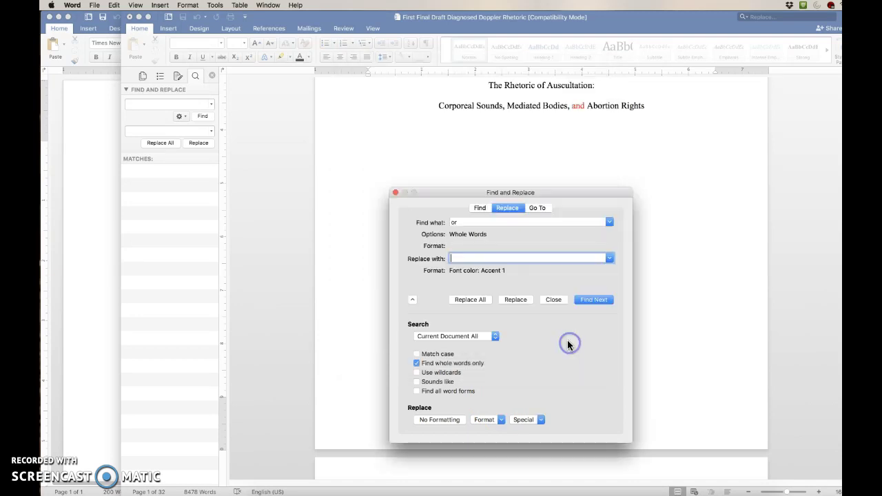
Recolor every whole-word occurrence of "there" in the document using the Accent 1 replacement format
{"action": "left_click", "coordinate": [470, 221]}
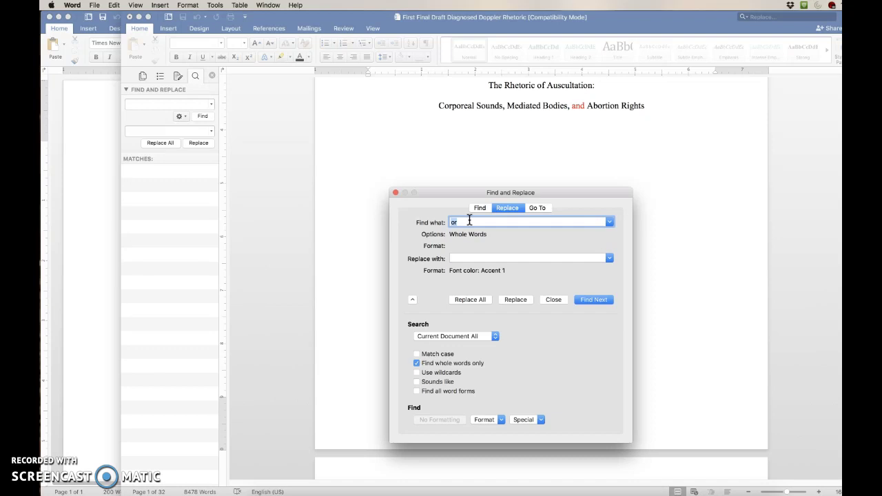
{"action": "type", "text": "there"}
{"action": "left_click", "coordinate": [468, 299]}
{"action": "left_click", "coordinate": [468, 300]}
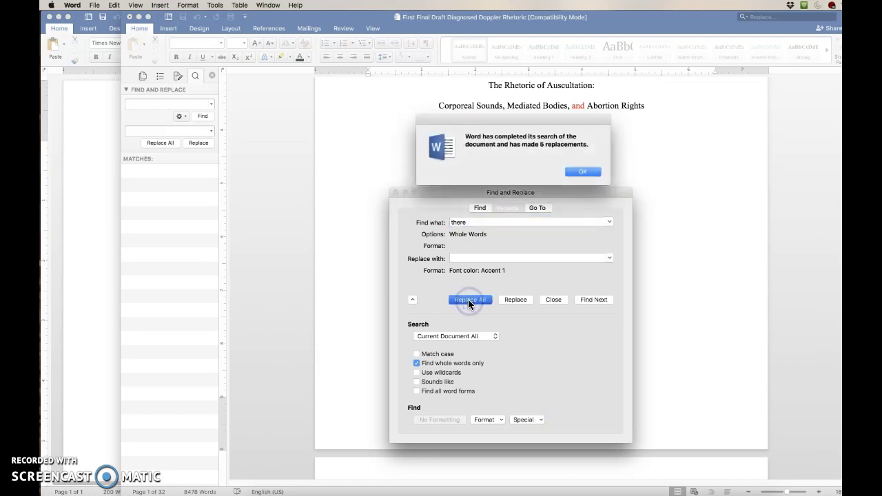
{"action": "left_click", "coordinate": [582, 172]}
{"action": "left_click", "coordinate": [469, 230]}
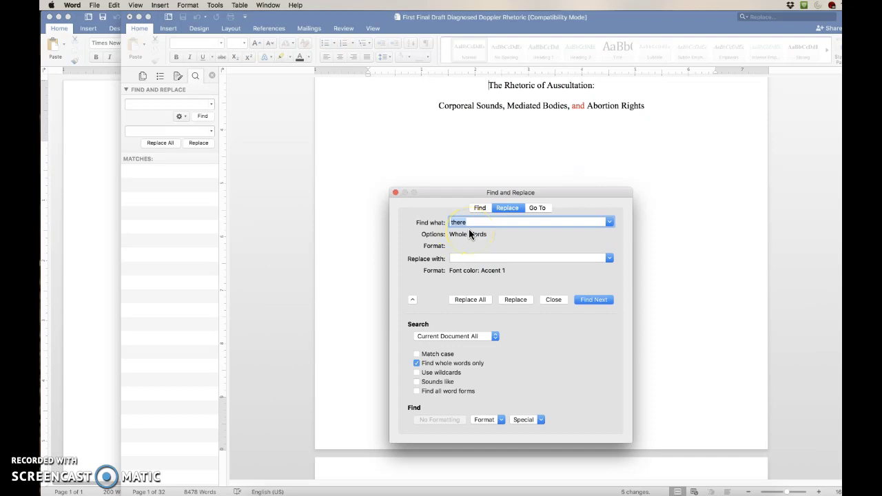
Recolor every whole-word occurrence of "it" and of "that" in the document using the Accent 1 replacement format
{"action": "type", "text": "its"}
{"action": "key", "text": "BackSpace"}
{"action": "left_click", "coordinate": [470, 302]}
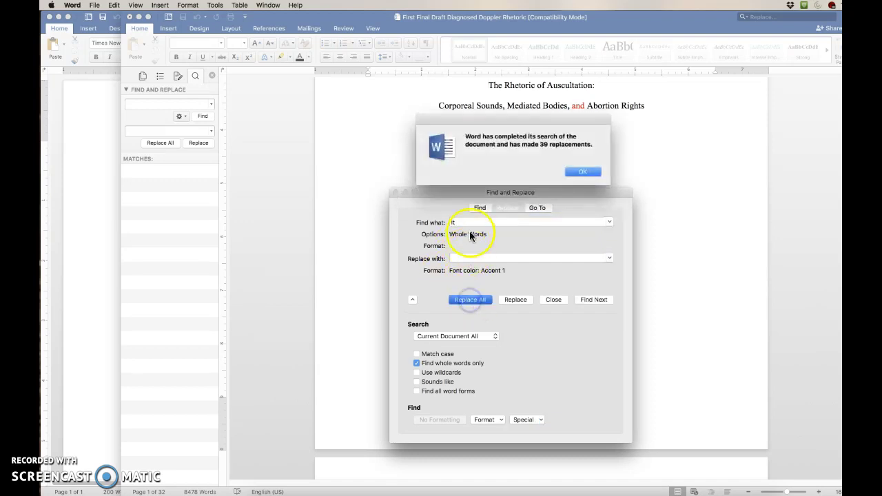
{"action": "left_click", "coordinate": [572, 172]}
{"action": "type", "text": "tha"}
{"action": "left_click", "coordinate": [470, 300]}
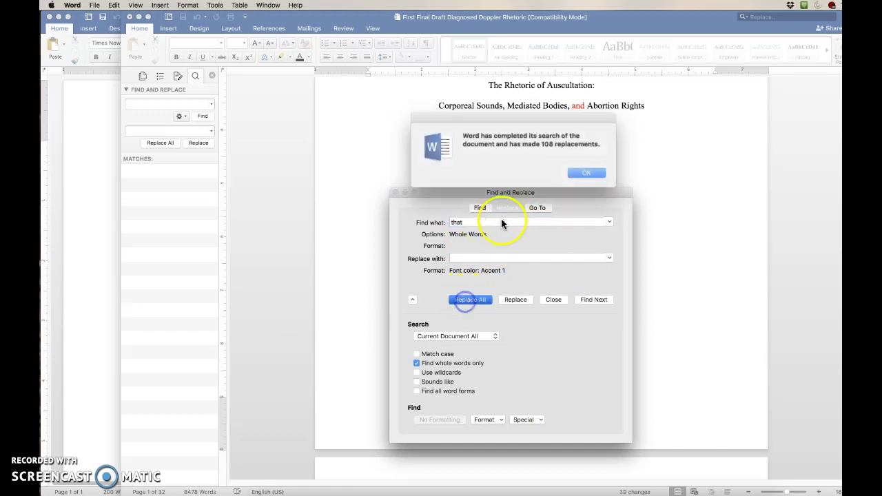
{"action": "left_click", "coordinate": [588, 173]}
Recolor every whole-word occurrence of "which" and of "who" in the document using the Accent 1 replacement format
{"action": "type", "text": "which"}
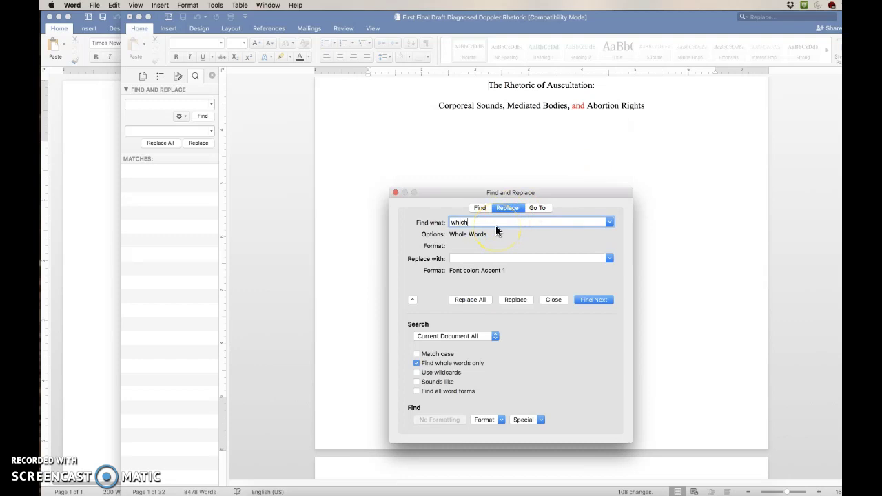
{"action": "left_click", "coordinate": [470, 301]}
{"action": "left_click", "coordinate": [587, 172]}
{"action": "type", "text": "who"}
{"action": "left_click", "coordinate": [469, 300]}
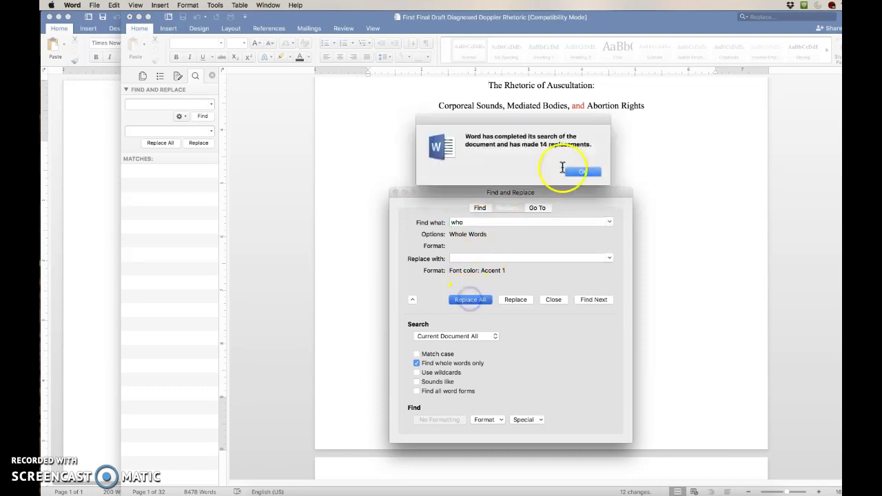
{"action": "left_click", "coordinate": [583, 172]}
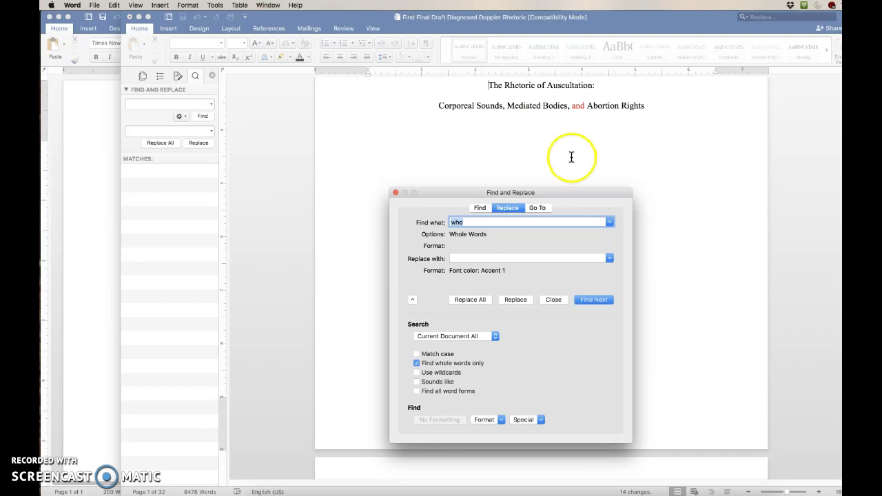
Change the replacement text's font color to the purple Accent 4 theme color
{"action": "left_click", "coordinate": [493, 258]}
{"action": "left_click", "coordinate": [491, 420]}
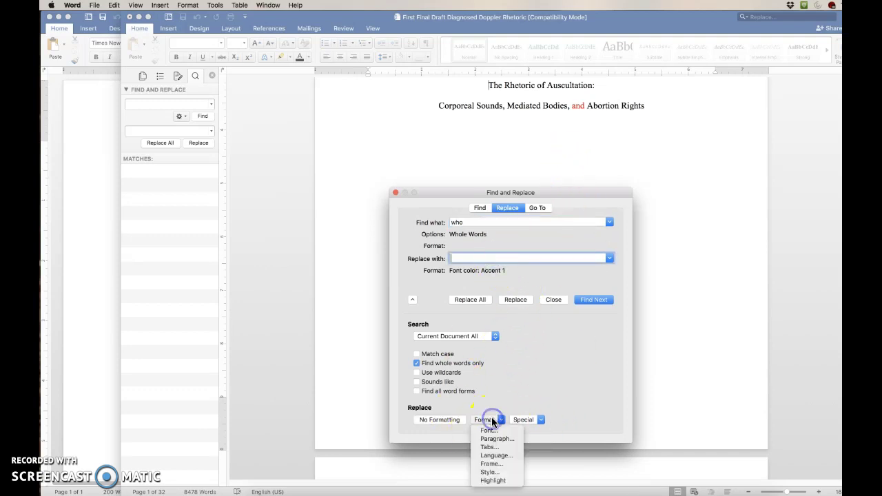
{"action": "left_click", "coordinate": [501, 428]}
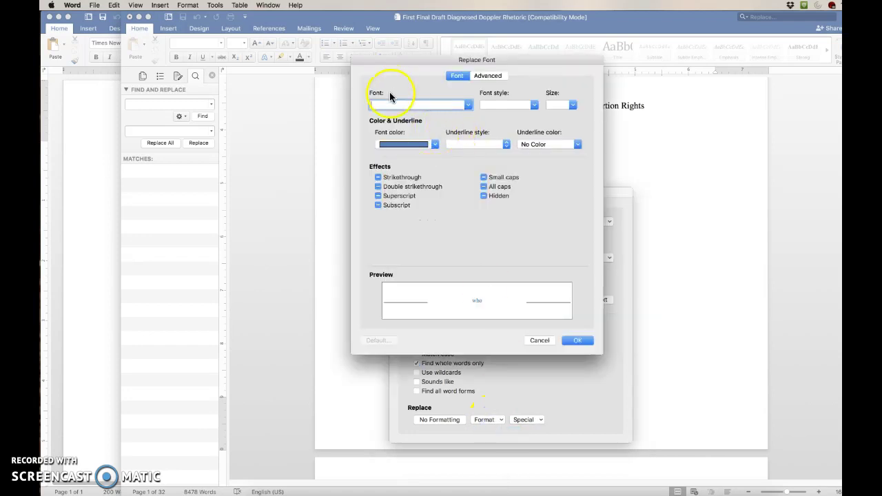
{"action": "left_click", "coordinate": [423, 144]}
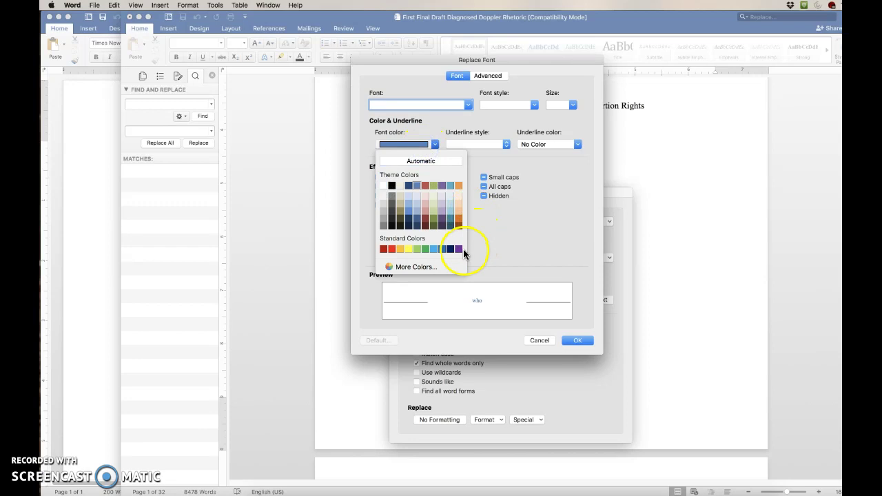
{"action": "left_click", "coordinate": [443, 187]}
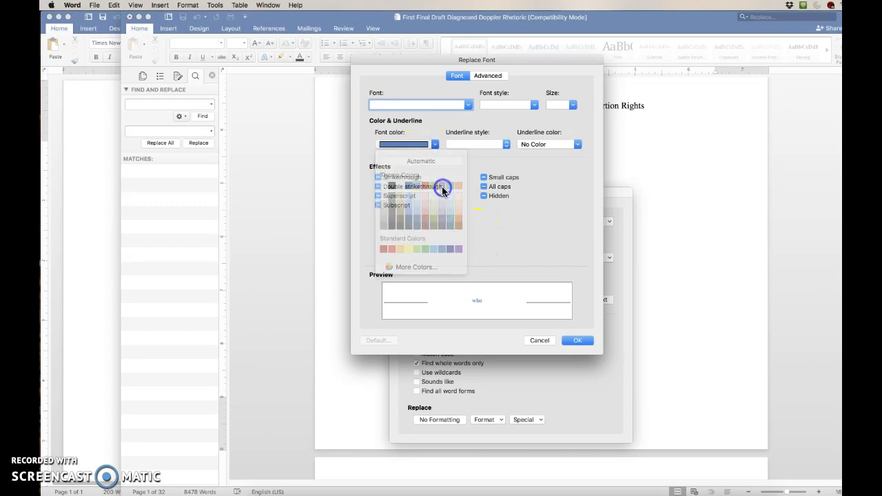
{"action": "left_click", "coordinate": [578, 339]}
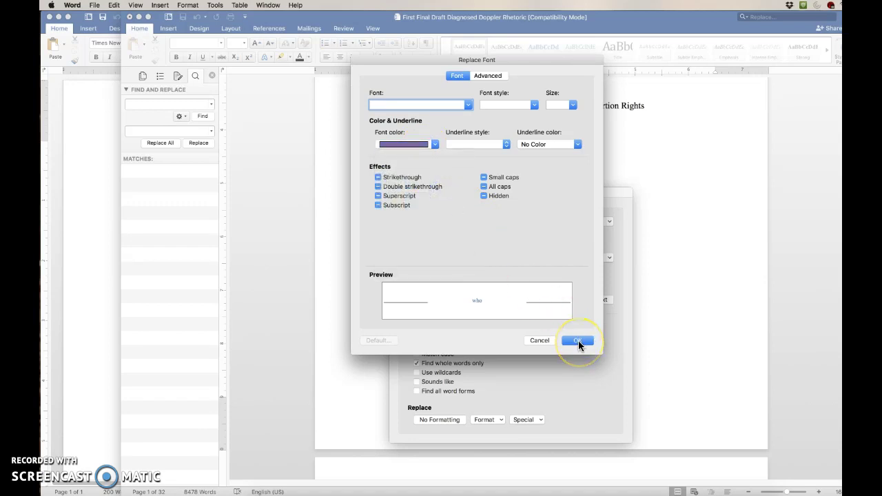
Recolor every whole-word occurrence of "by" and of "of" in the document using the Accent 4 replacement format
{"action": "double_click", "coordinate": [473, 222]}
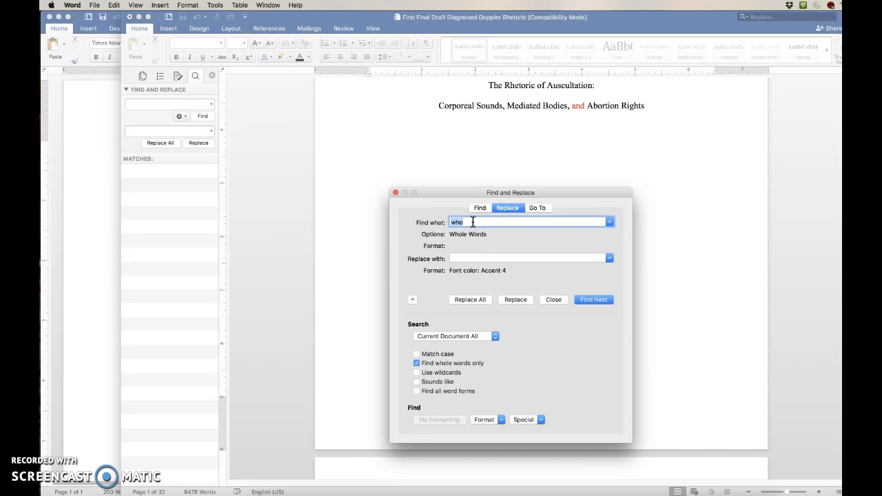
{"action": "type", "text": "by"}
{"action": "left_click", "coordinate": [467, 302]}
{"action": "left_click", "coordinate": [576, 173]}
{"action": "type", "text": "or"}
{"action": "left_click", "coordinate": [474, 301]}
{"action": "left_click", "coordinate": [583, 173]}
Recolor every whole-word occurrence of "to" and of "for" in the document using the Accent 4 replacement format
{"action": "type", "text": "to"}
{"action": "left_click", "coordinate": [471, 300]}
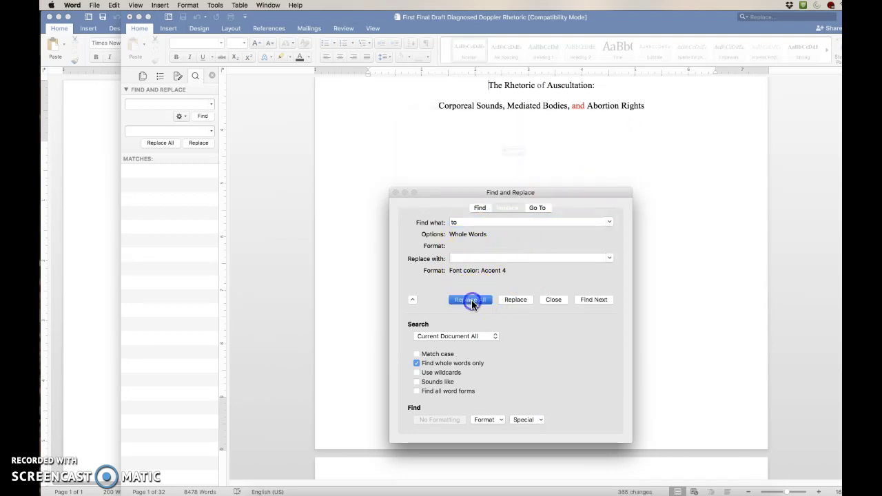
{"action": "left_click", "coordinate": [583, 173]}
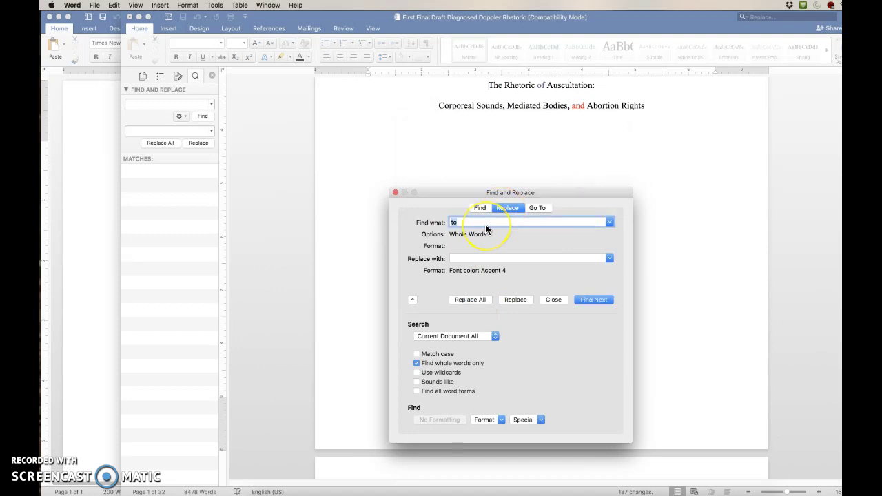
{"action": "type", "text": "for"}
{"action": "left_click", "coordinate": [472, 300]}
{"action": "left_click", "coordinate": [583, 173]}
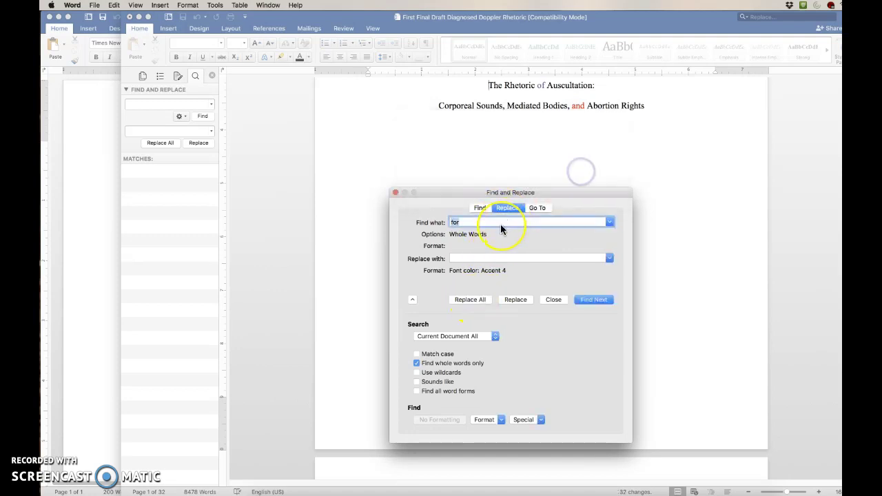
Recolor every whole-word occurrence of "toward" and of "on" in the document using the Accent 4 replacement format
{"action": "type", "text": "toward"}
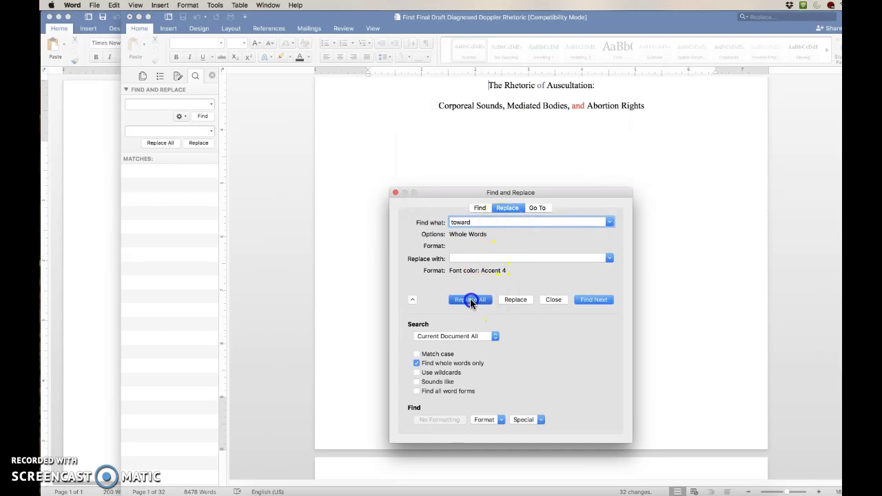
{"action": "left_click", "coordinate": [471, 300]}
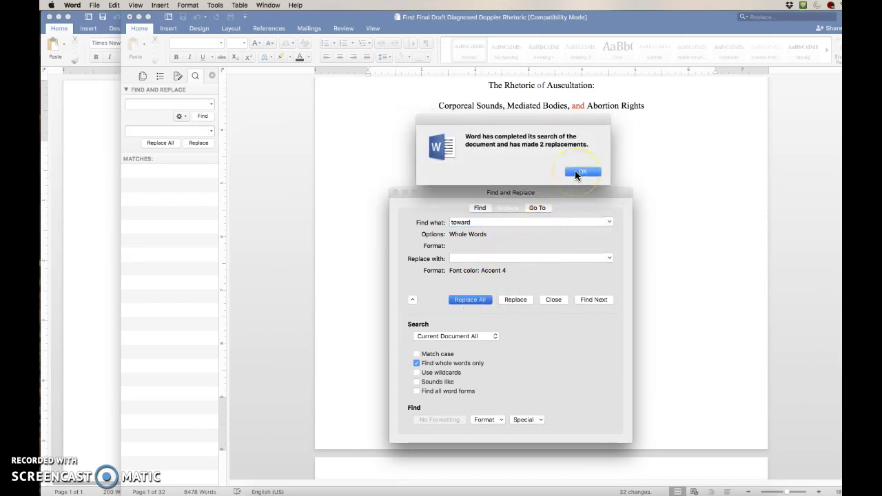
{"action": "left_click", "coordinate": [575, 171]}
{"action": "type", "text": "of"}
{"action": "key", "text": "BackSpace"}
{"action": "type", "text": "n"}
{"action": "left_click", "coordinate": [470, 301]}
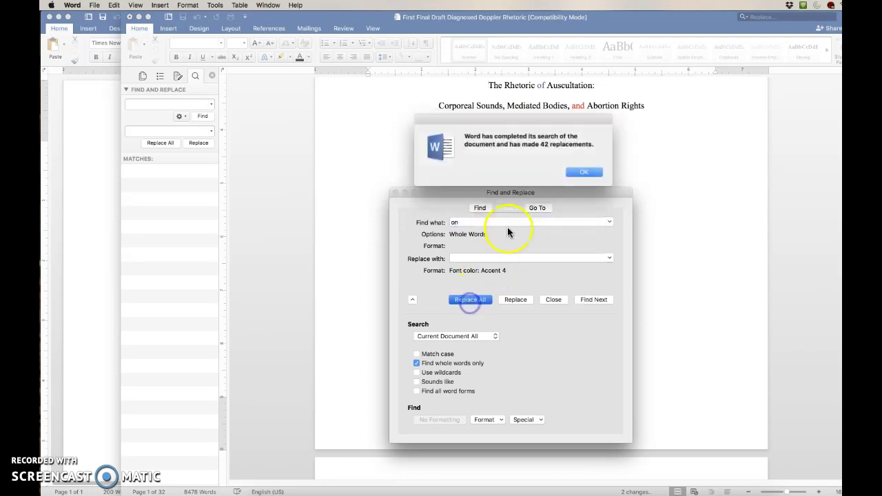
{"action": "left_click", "coordinate": [587, 172]}
Recolor every whole-word occurrence of "at" and of "from" in the document using the Accent 4 replacement format
{"action": "type", "text": "at"}
{"action": "left_click", "coordinate": [473, 300]}
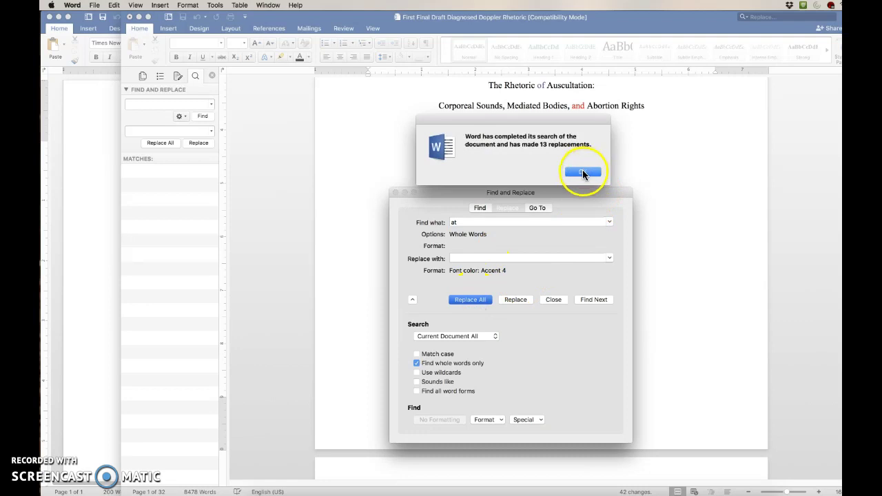
{"action": "left_click", "coordinate": [584, 173]}
{"action": "type", "text": "from"}
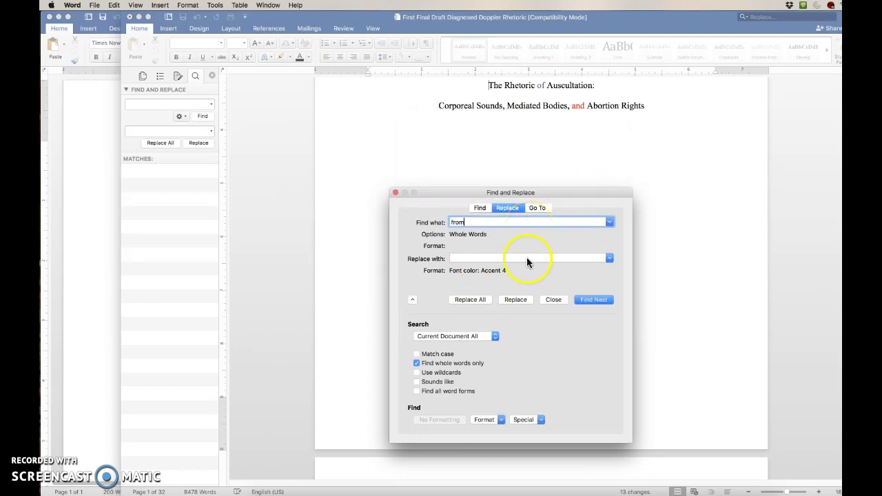
{"action": "left_click", "coordinate": [458, 299]}
{"action": "left_click", "coordinate": [583, 173]}
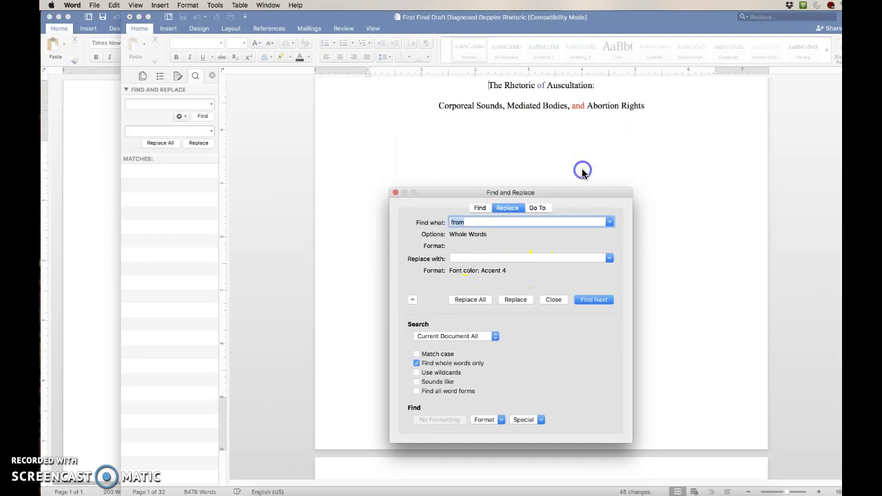
Recolor every whole-word occurrence of "in" and of "with" in the document using the Accent 4 replacement format
{"action": "type", "text": "in"}
{"action": "left_click", "coordinate": [470, 299]}
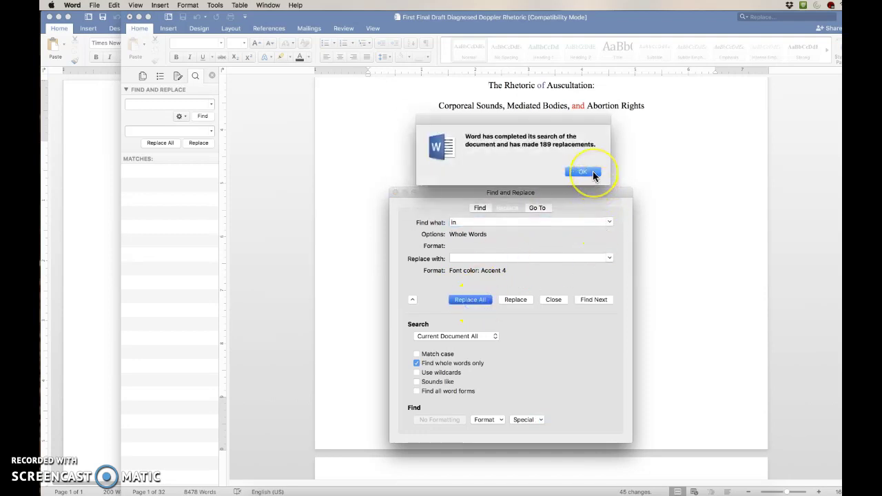
{"action": "left_click", "coordinate": [592, 174]}
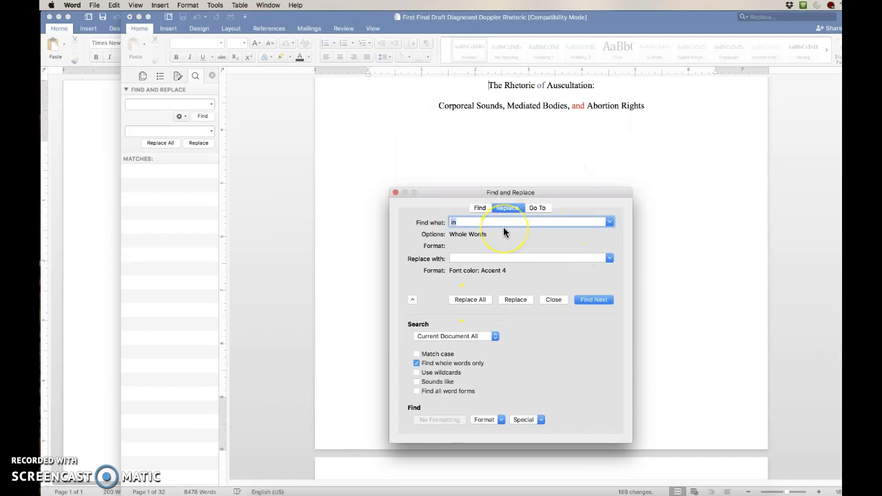
{"action": "type", "text": "with"}
{"action": "left_click", "coordinate": [471, 300]}
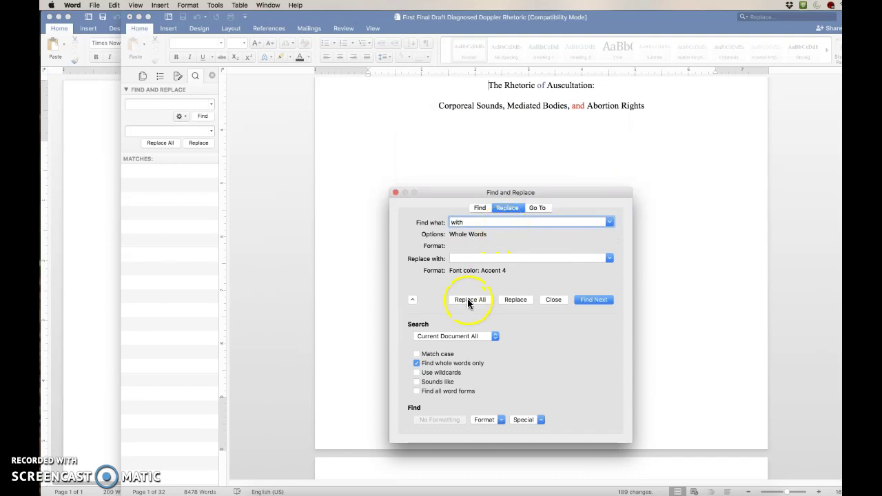
{"action": "left_click", "coordinate": [578, 172]}
Recolor every whole-word occurrence of "as" in the document using the Accent 4 replacement format
{"action": "type", "text": "as"}
{"action": "left_click", "coordinate": [483, 299]}
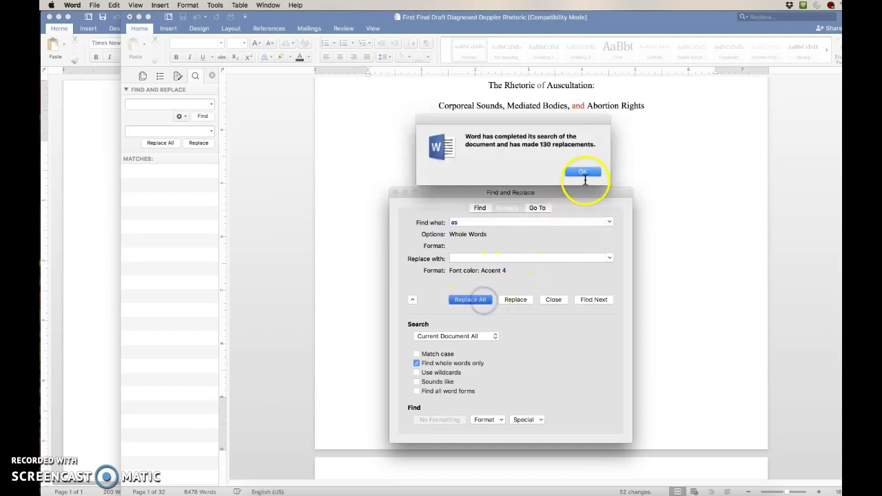
{"action": "left_click", "coordinate": [583, 174]}
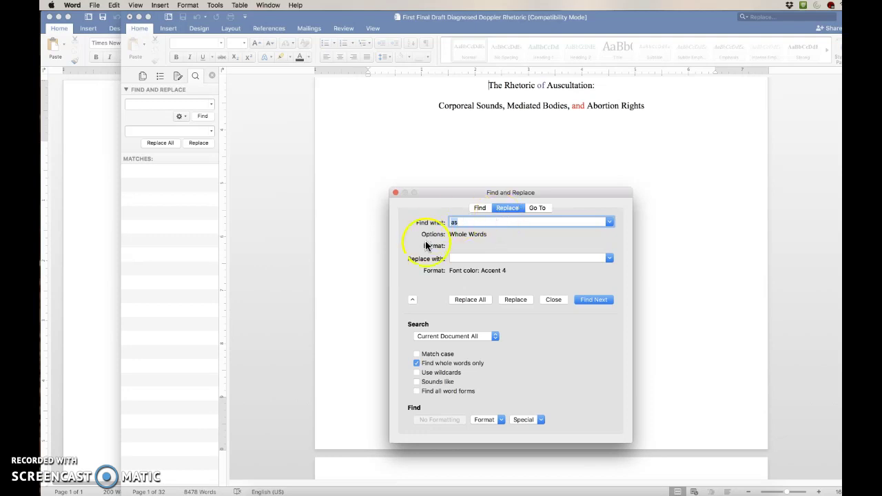
Change the replacement text's font color to the orange Accent 6 theme color
{"action": "left_click", "coordinate": [470, 261]}
{"action": "left_click", "coordinate": [471, 258]}
{"action": "left_click", "coordinate": [491, 423]}
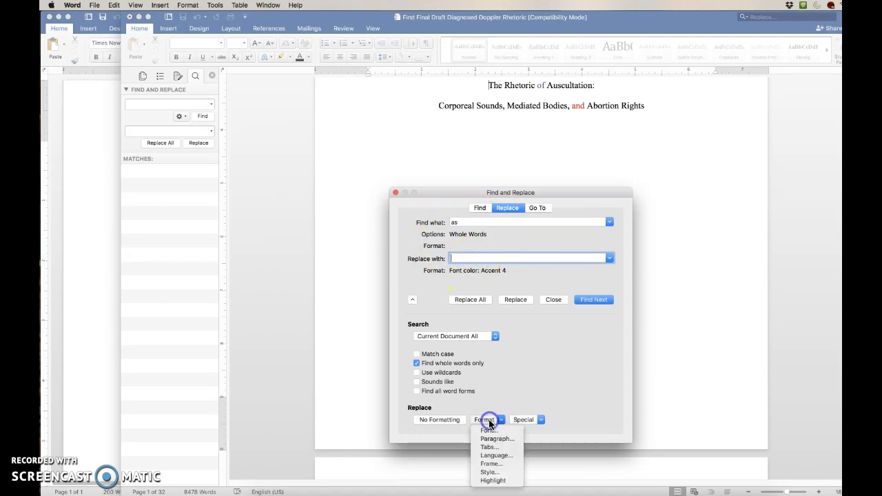
{"action": "left_click", "coordinate": [490, 432]}
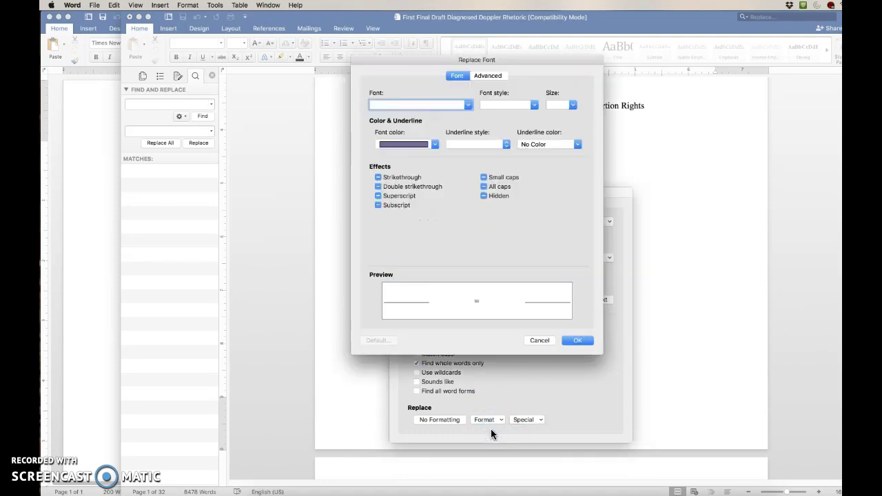
{"action": "left_click", "coordinate": [433, 144]}
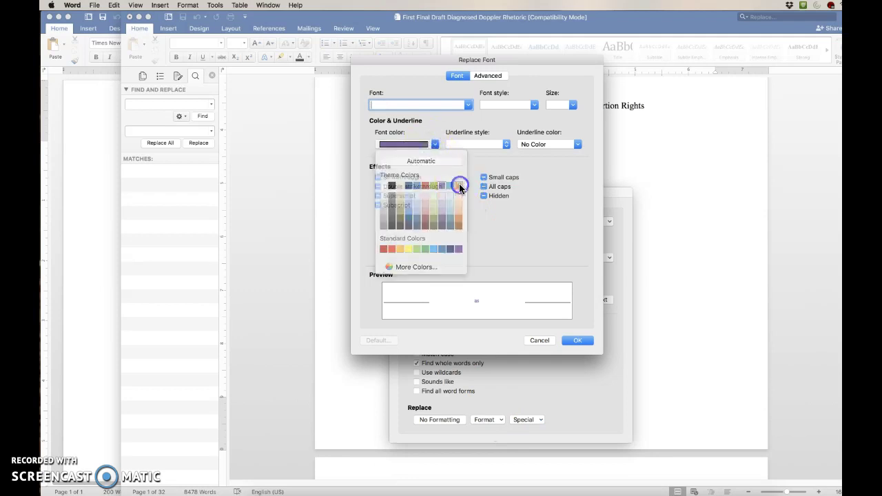
{"action": "left_click", "coordinate": [460, 184]}
{"action": "left_click", "coordinate": [584, 342]}
Recolor every whole-word occurrence of "this" in the document using the Accent 6 replacement format
{"action": "left_click", "coordinate": [479, 222]}
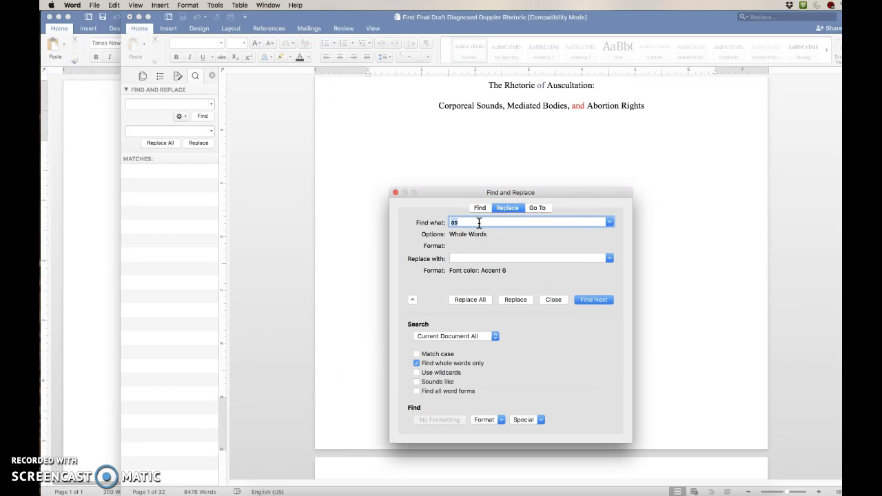
{"action": "type", "text": "this"}
{"action": "left_click", "coordinate": [470, 299]}
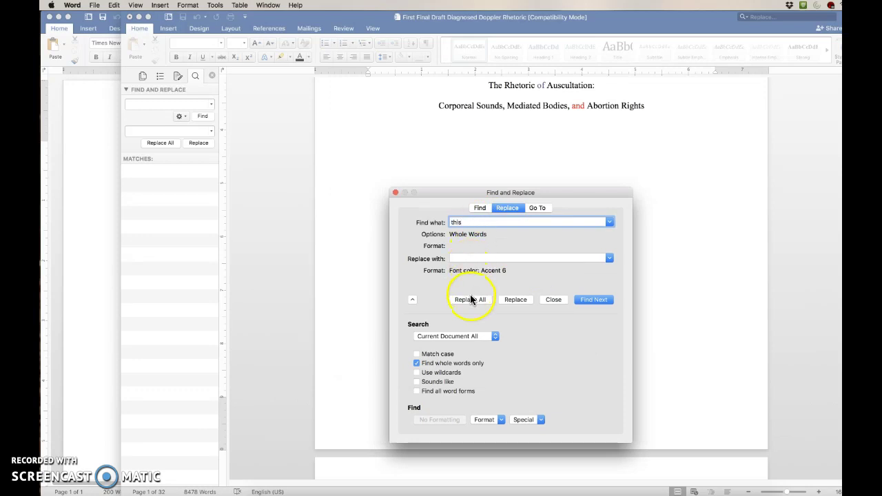
{"action": "left_click", "coordinate": [572, 172]}
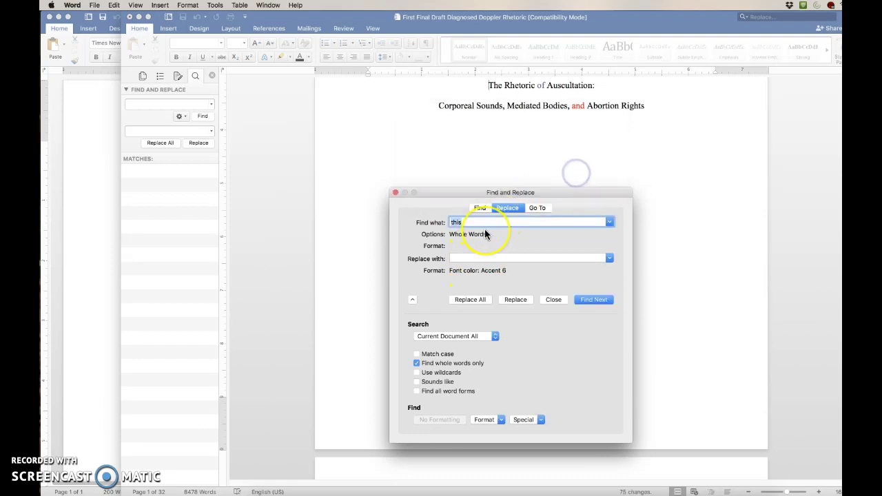
Recolor every whole-word occurrence of "these" and of "those" in the document using the Accent 6 replacement format
{"action": "type", "text": "these"}
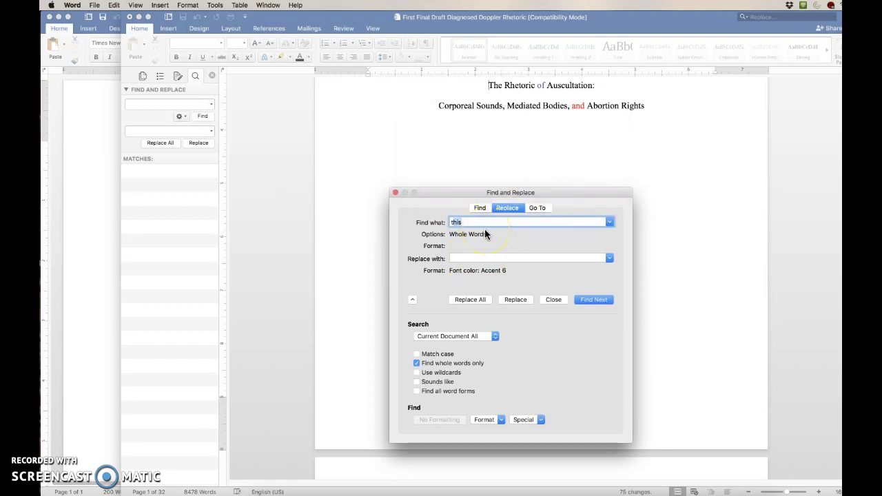
{"action": "left_click", "coordinate": [482, 299]}
{"action": "left_click", "coordinate": [581, 171]}
{"action": "type", "text": "those"}
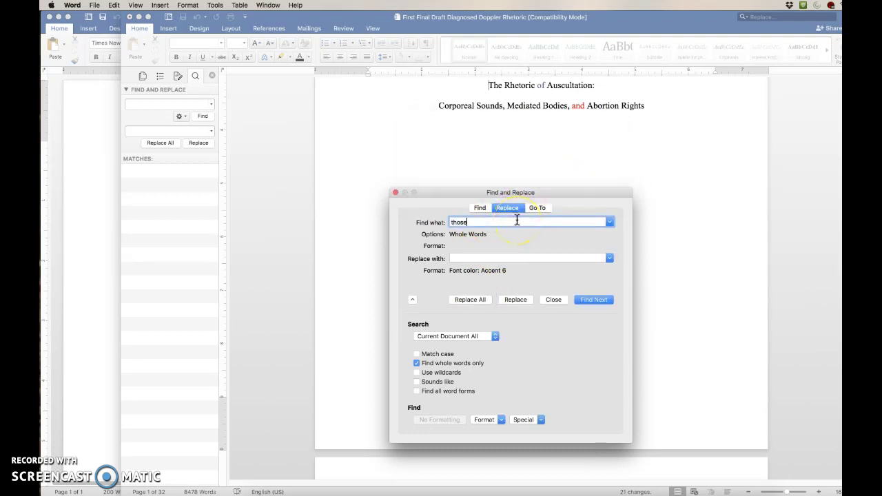
{"action": "left_click", "coordinate": [477, 300]}
{"action": "left_click", "coordinate": [581, 172]}
Recolor every whole-word occurrence of "their" and of "them" in the document using the Accent 6 replacement format
{"action": "type", "text": "their"}
{"action": "left_click", "coordinate": [462, 302]}
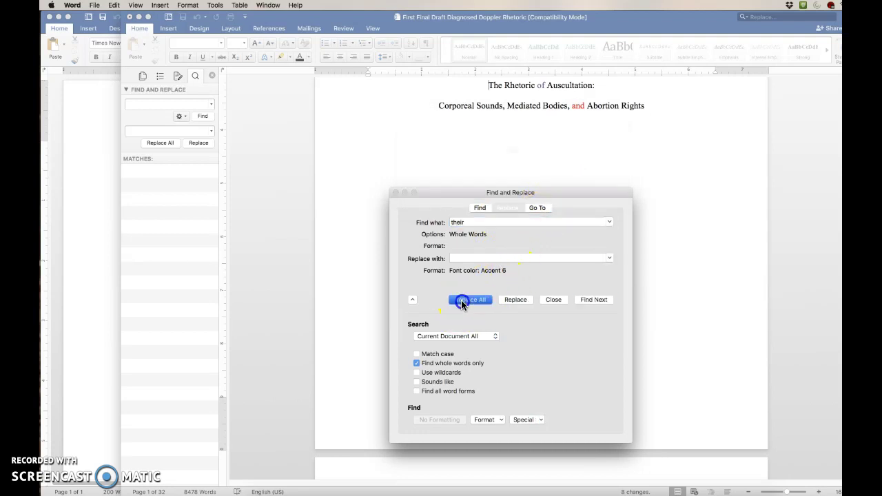
{"action": "left_click", "coordinate": [585, 174]}
{"action": "type", "text": "them"}
{"action": "left_click", "coordinate": [480, 302]}
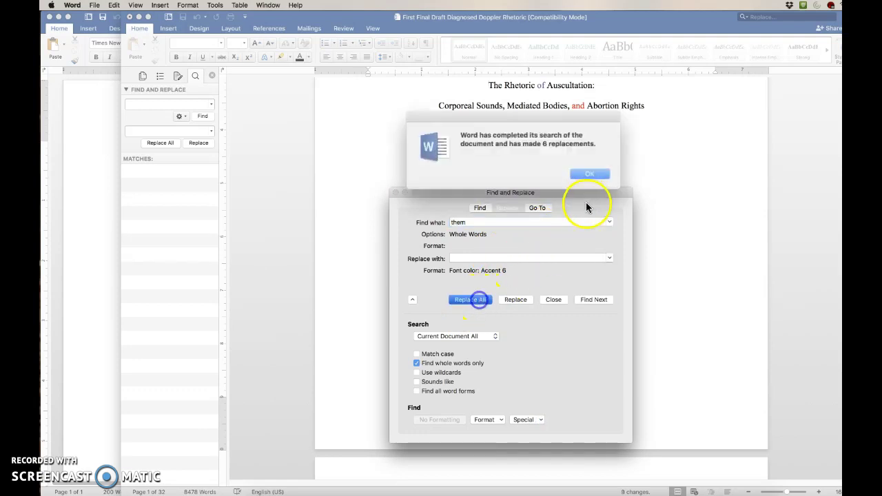
Recolor every whole-word occurrence of "they" and of "its" in the document using the Accent 6 replacement format
{"action": "left_click", "coordinate": [585, 173]}
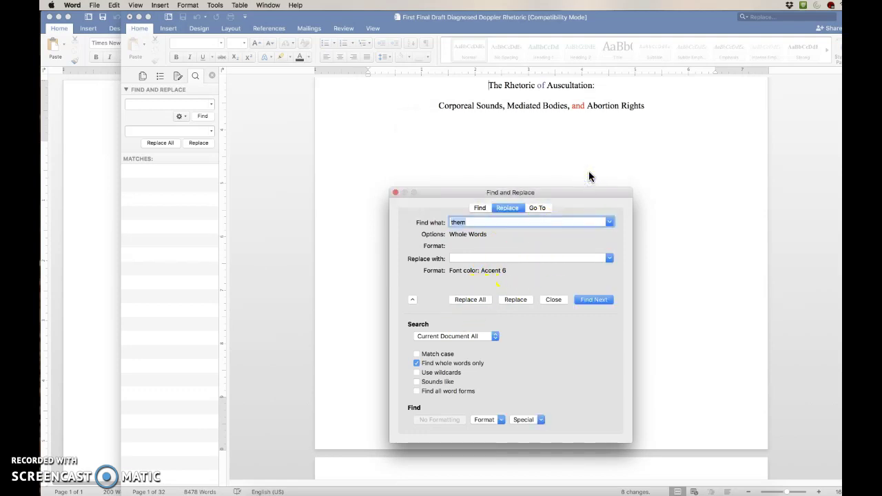
{"action": "type", "text": "they"}
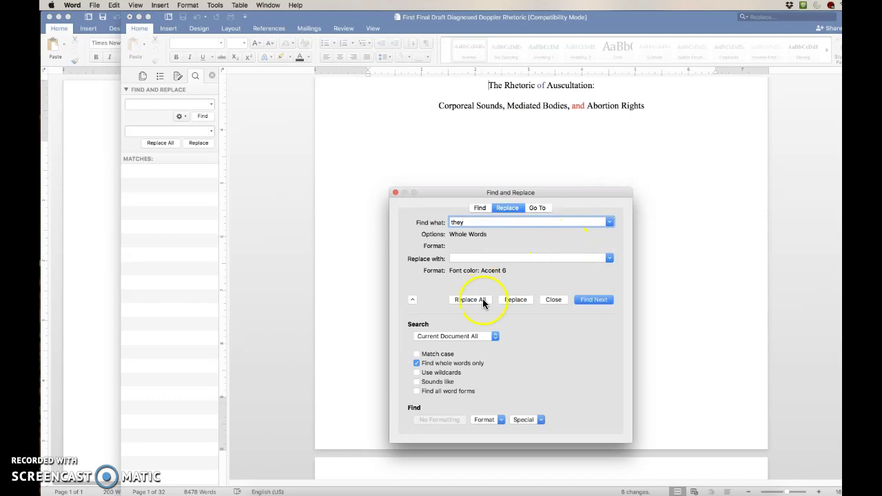
{"action": "left_click", "coordinate": [481, 302]}
{"action": "left_click", "coordinate": [587, 173]}
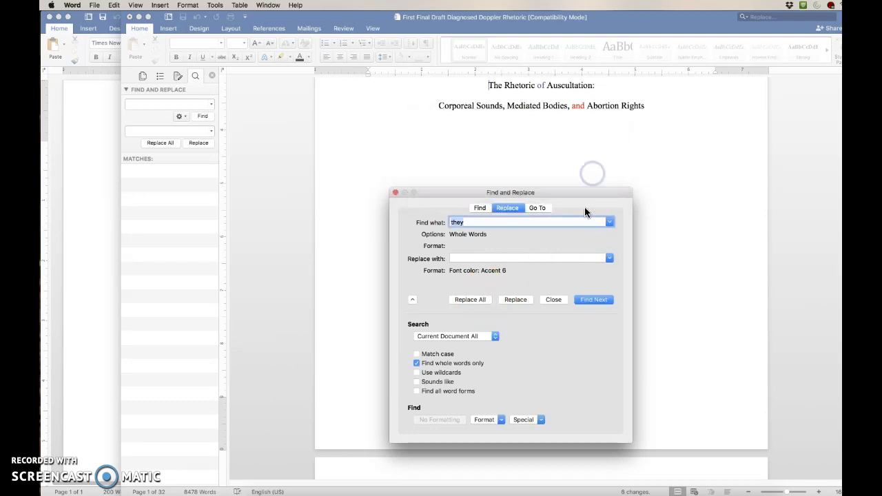
{"action": "type", "text": "its"}
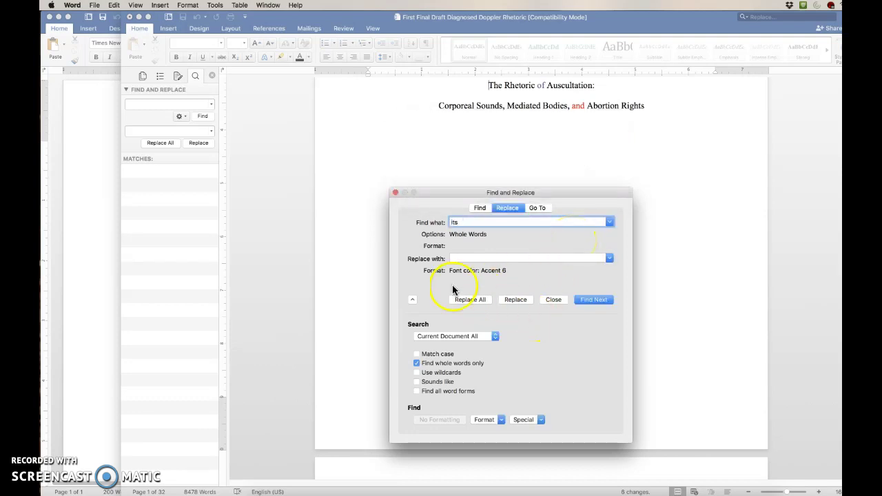
{"action": "left_click", "coordinate": [463, 301]}
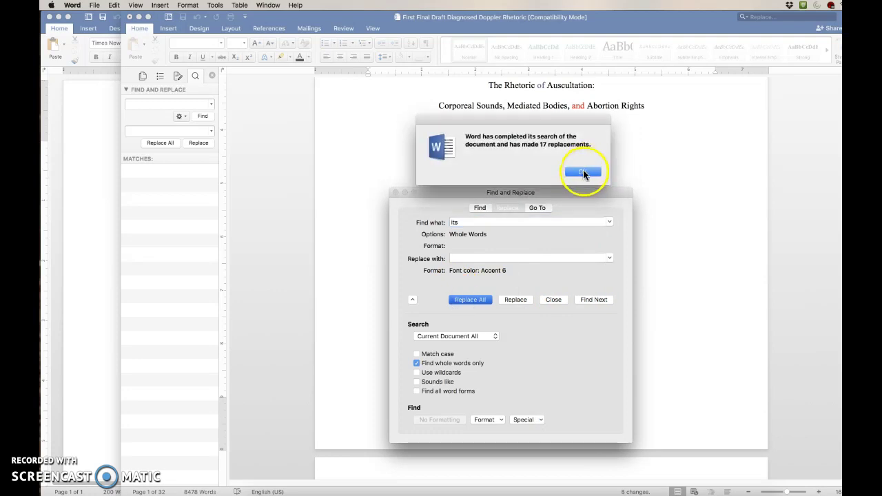
{"action": "left_click", "coordinate": [583, 173]}
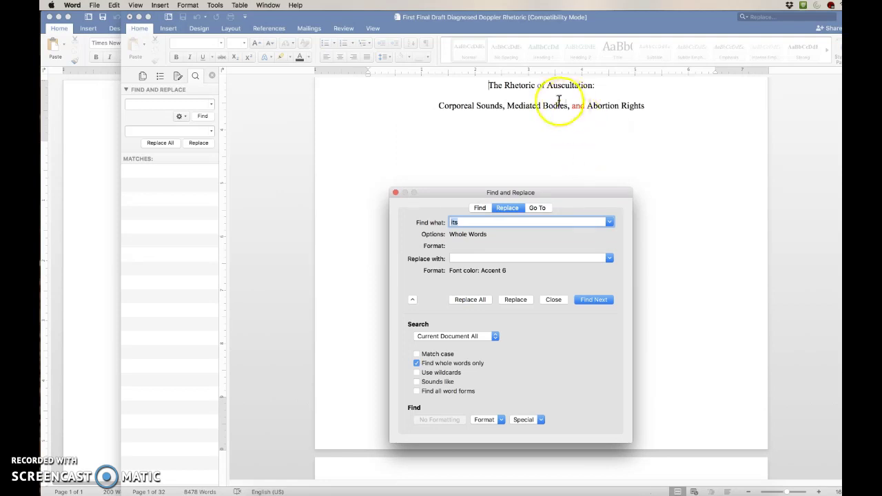
Set the search to find all word forms and change the replacement text's font color to the standard Green
{"action": "left_click", "coordinate": [492, 222]}
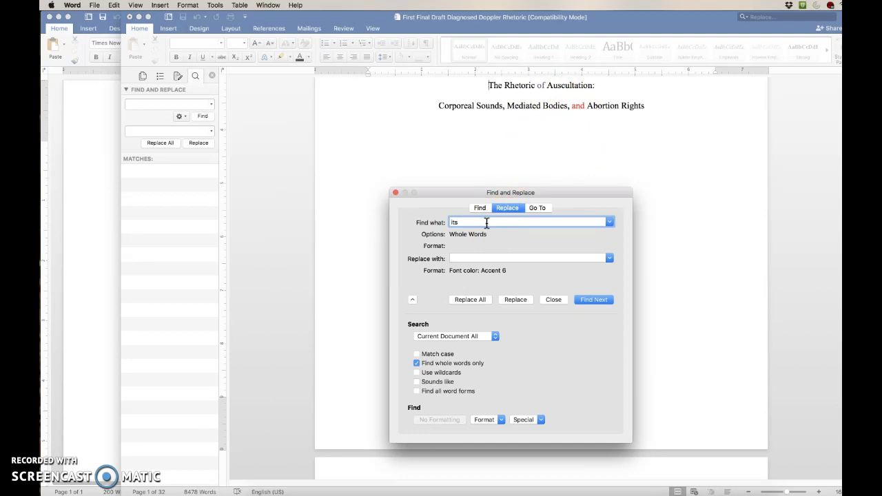
{"action": "left_click", "coordinate": [462, 366]}
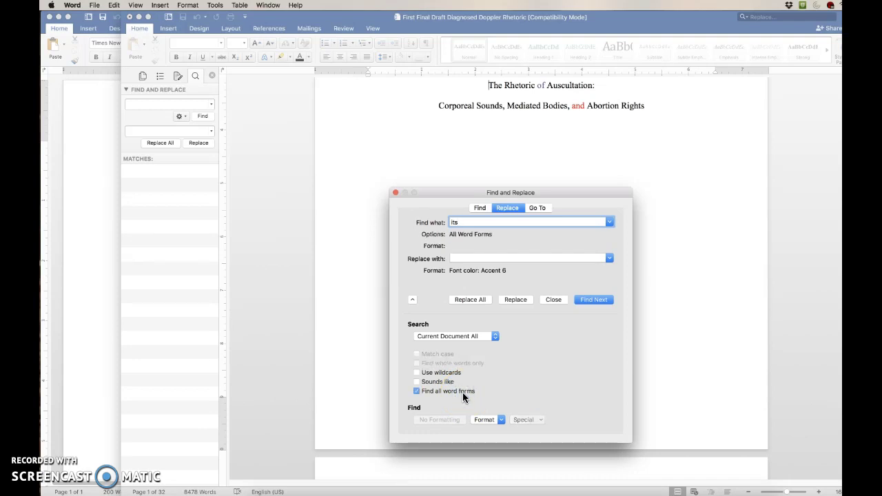
{"action": "left_click", "coordinate": [502, 256]}
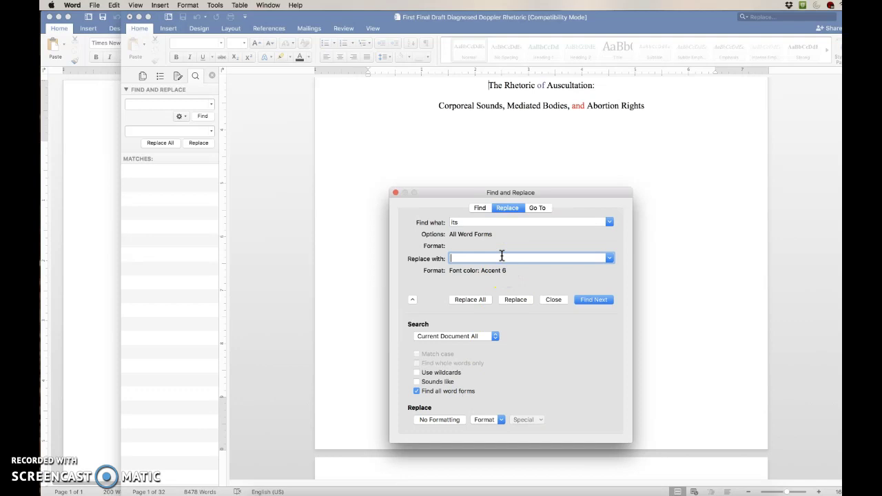
{"action": "left_click", "coordinate": [492, 256]}
{"action": "left_click", "coordinate": [487, 422]}
{"action": "left_click", "coordinate": [491, 428]}
{"action": "left_click", "coordinate": [423, 144]}
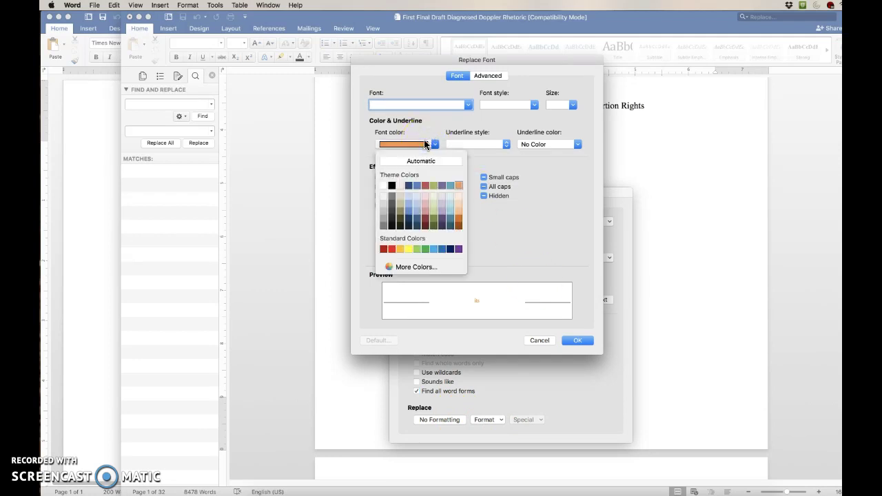
{"action": "left_click", "coordinate": [425, 249]}
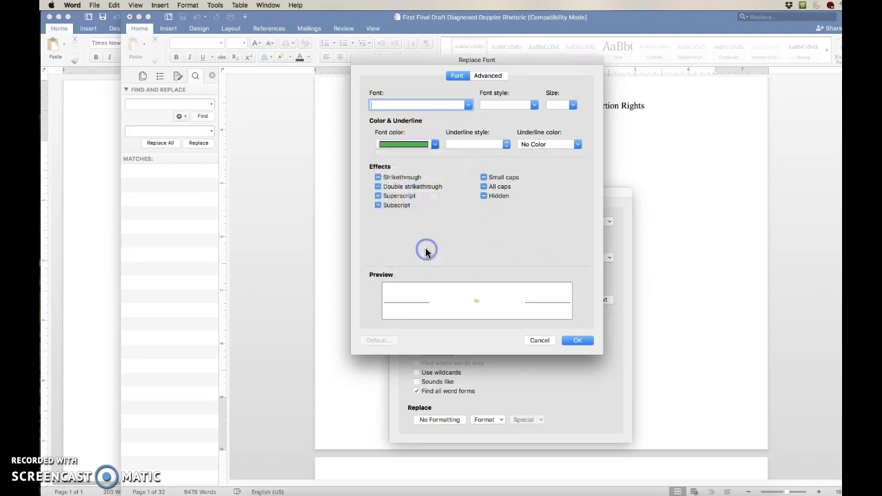
{"action": "left_click", "coordinate": [578, 341]}
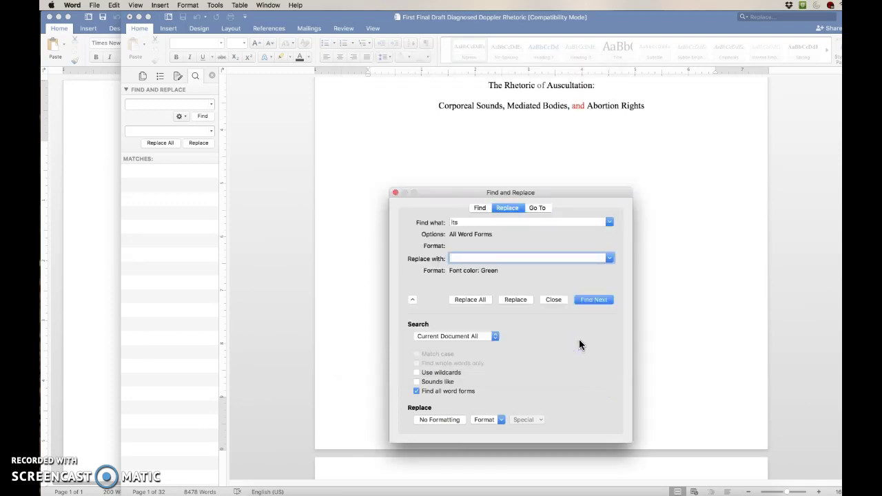
Recolor all word forms of "is" throughout the document using the Green replacement format
{"action": "double_click", "coordinate": [459, 221]}
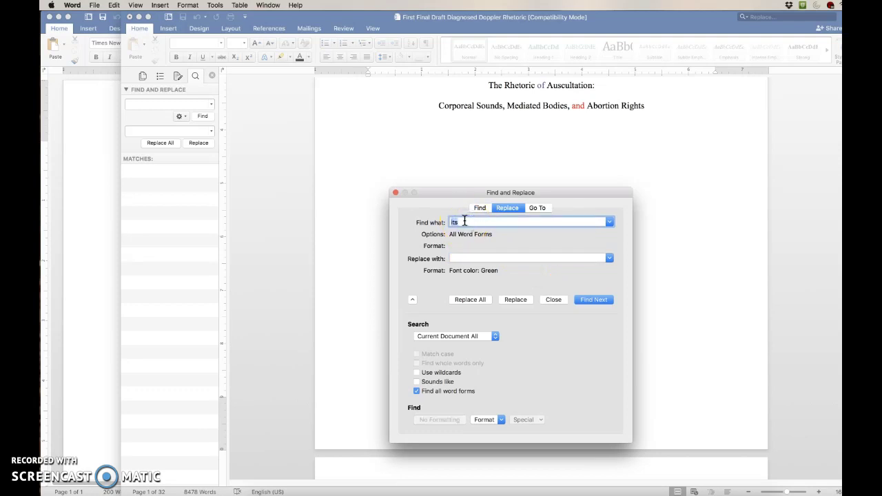
{"action": "type", "text": "is"}
{"action": "left_click", "coordinate": [472, 300]}
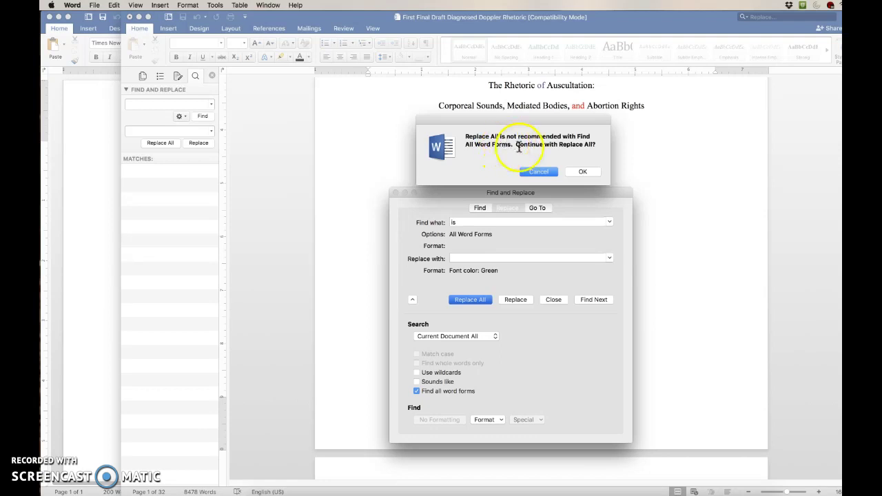
{"action": "left_click", "coordinate": [581, 172]}
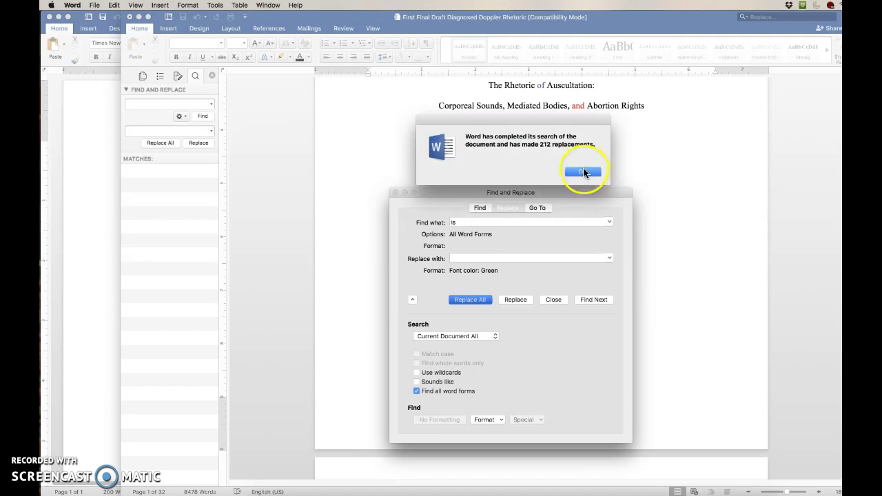
{"action": "left_click", "coordinate": [583, 172]}
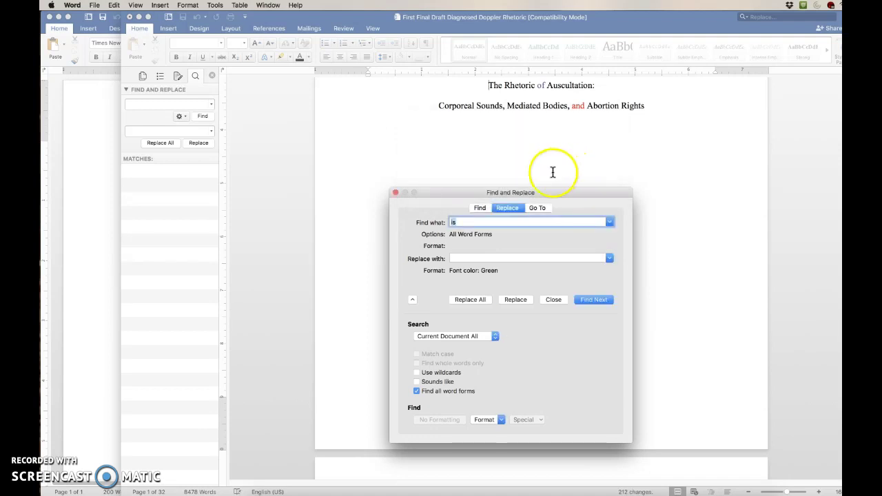
Recolor all word forms of "have" and of "do" throughout the document using the Green replacement format
{"action": "left_click", "coordinate": [501, 222]}
{"action": "type", "text": "have"}
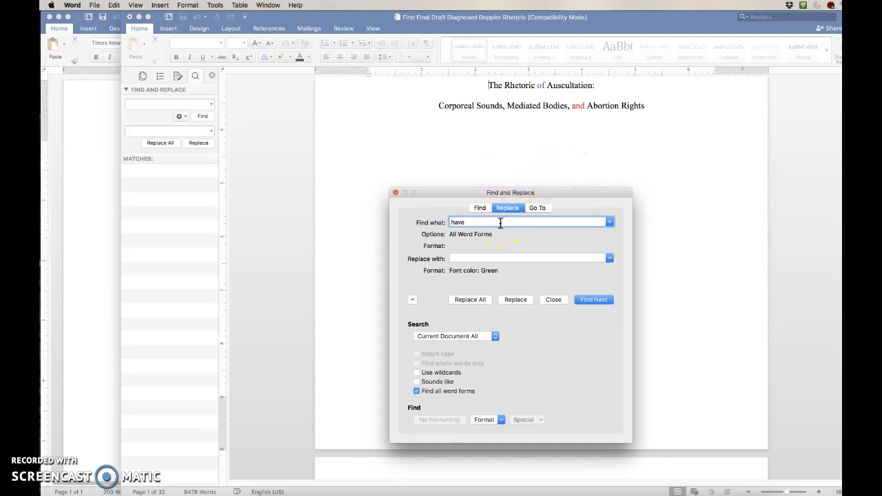
{"action": "left_click", "coordinate": [474, 300]}
{"action": "left_click", "coordinate": [587, 172]}
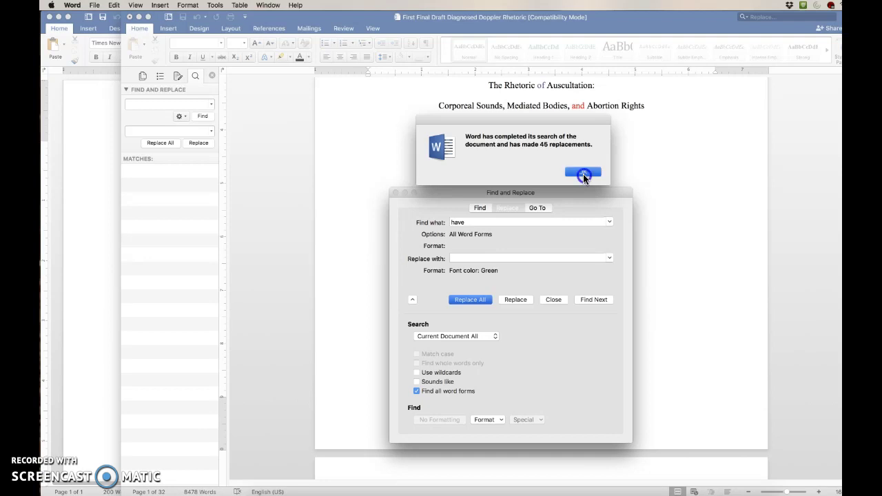
{"action": "left_click", "coordinate": [583, 173]}
{"action": "type", "text": "do"}
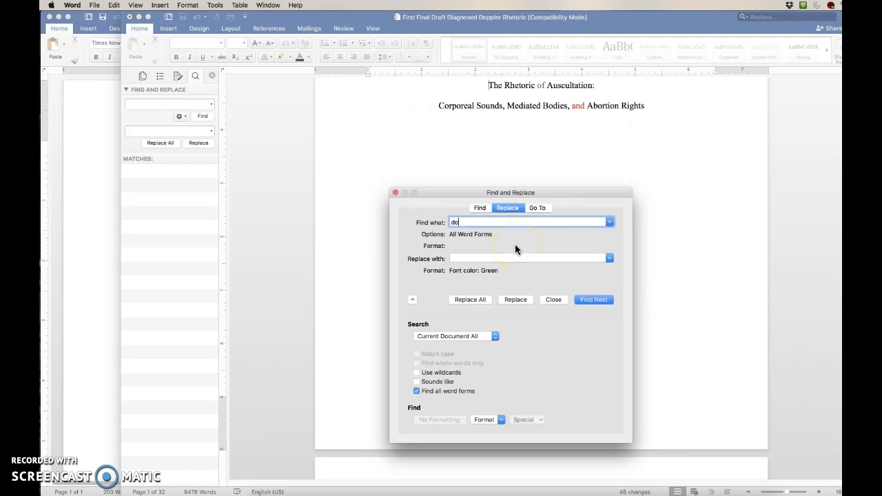
{"action": "left_click", "coordinate": [458, 302]}
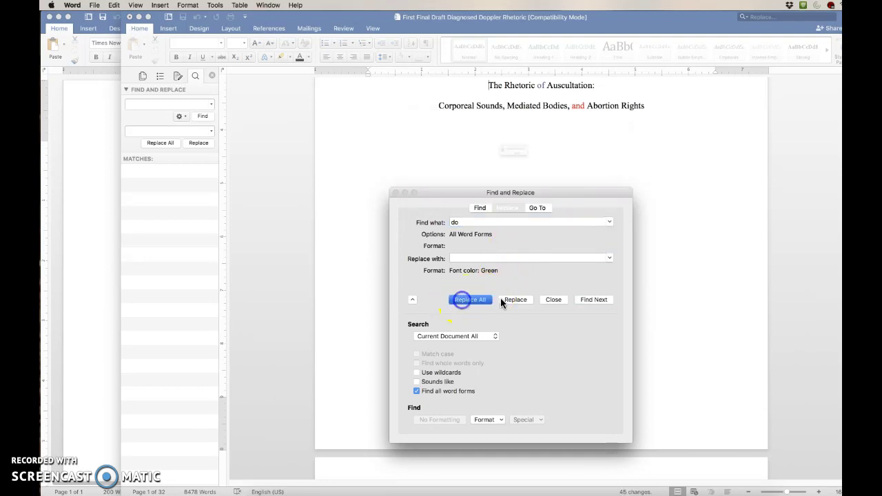
{"action": "left_click", "coordinate": [587, 172]}
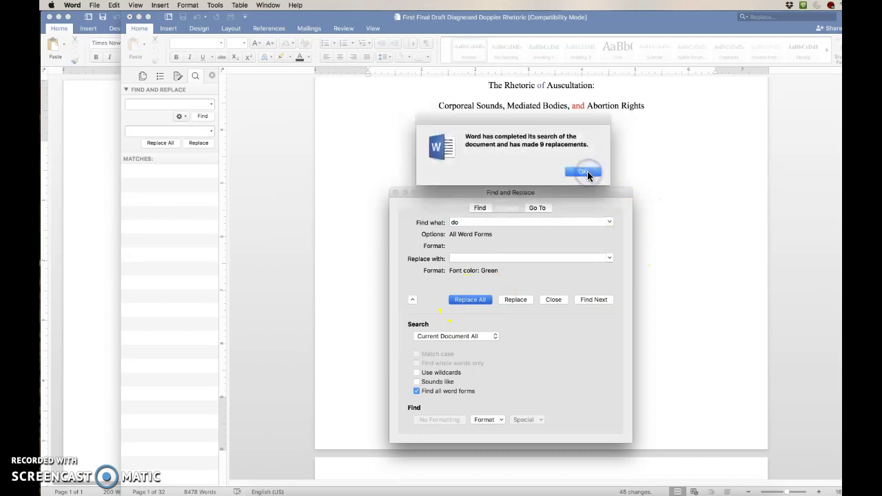
{"action": "left_click", "coordinate": [591, 172]}
Recolor all word forms of "make" and of "provide" throughout the document using the Green replacement format
{"action": "left_click", "coordinate": [471, 222]}
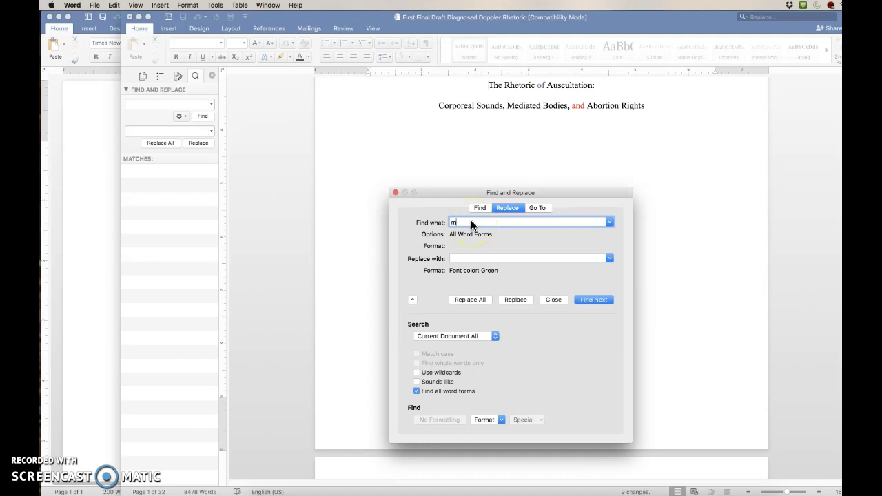
{"action": "type", "text": "make"}
{"action": "left_click", "coordinate": [464, 300]}
{"action": "left_click", "coordinate": [464, 301]}
{"action": "left_click", "coordinate": [578, 173]}
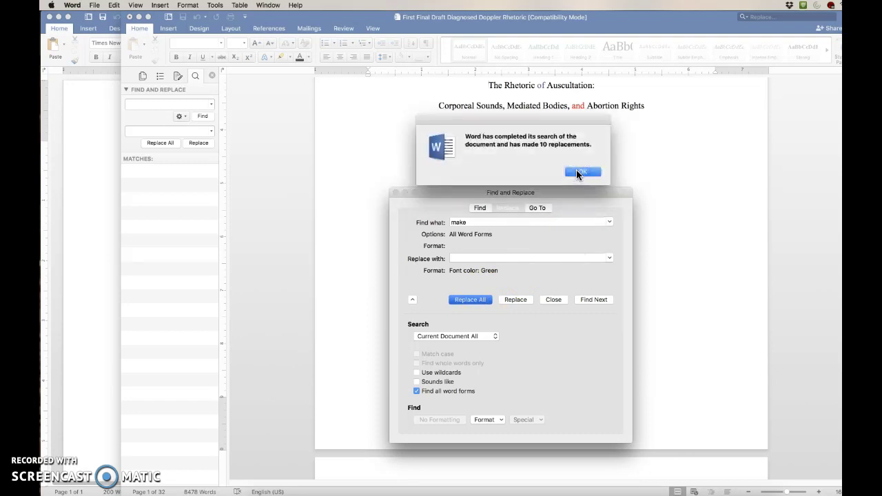
{"action": "left_click", "coordinate": [576, 171]}
{"action": "left_click", "coordinate": [488, 226]}
{"action": "type", "text": "provide"}
{"action": "left_click", "coordinate": [460, 301]}
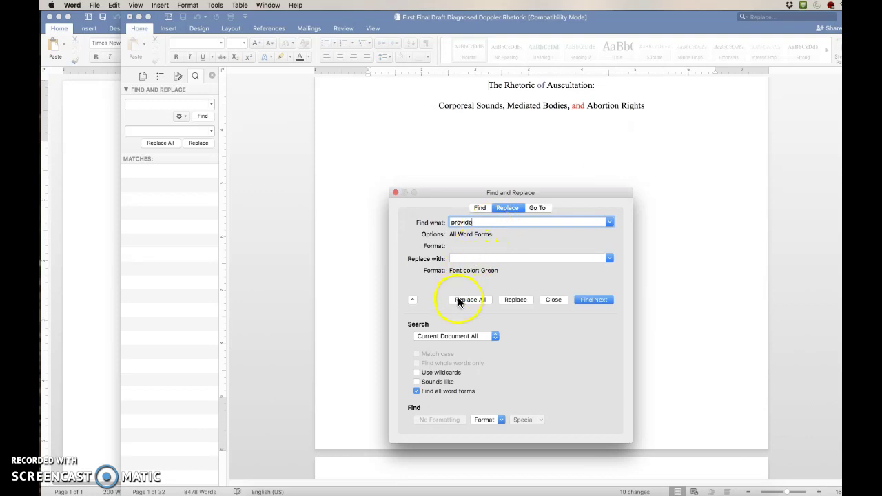
{"action": "left_click", "coordinate": [580, 171]}
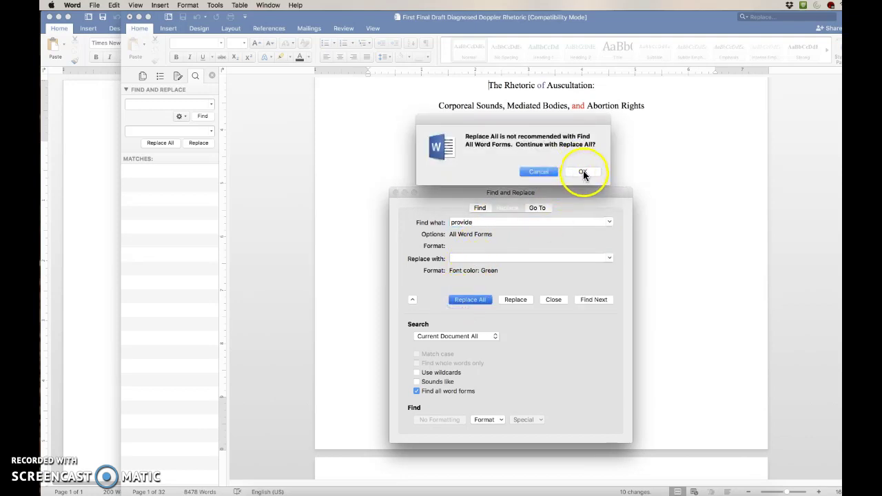
{"action": "left_click", "coordinate": [583, 171]}
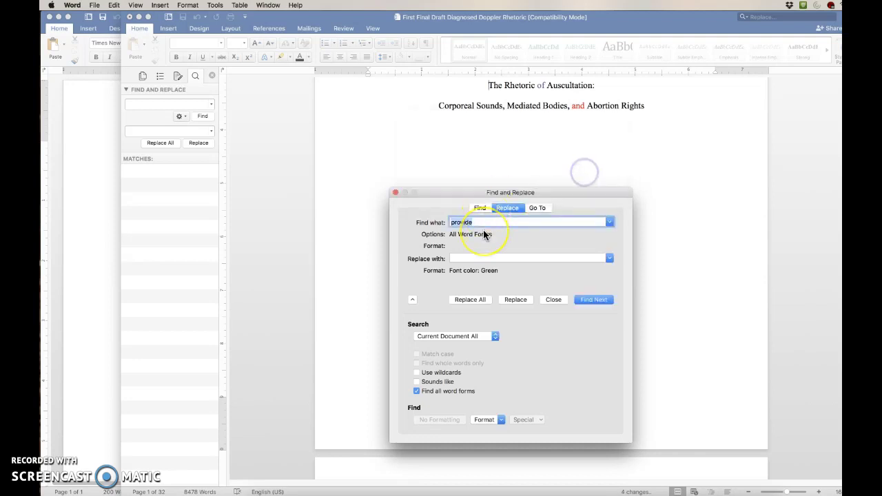
Recolor all word forms of "perform" and of "get" throughout the document using the Green replacement format
{"action": "type", "text": "perform"}
{"action": "left_click", "coordinate": [461, 299]}
{"action": "left_click", "coordinate": [586, 171]}
{"action": "left_click", "coordinate": [584, 173]}
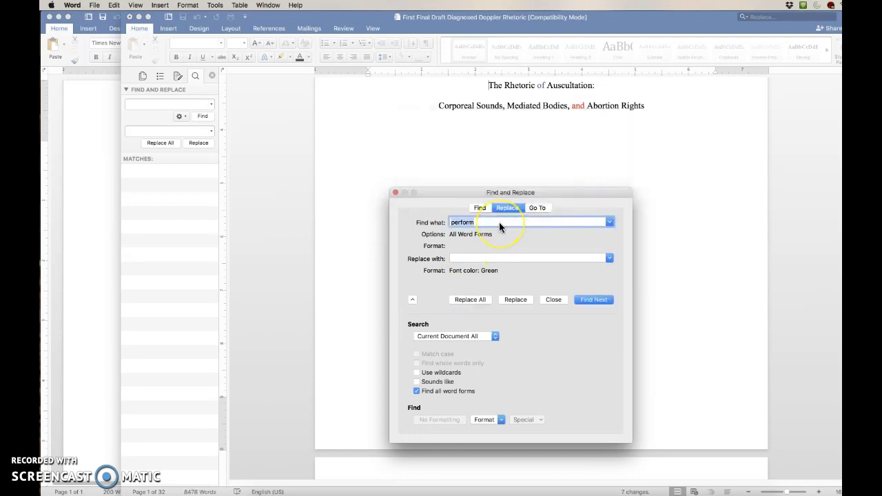
{"action": "type", "text": "get"}
{"action": "left_click", "coordinate": [461, 299]}
{"action": "left_click", "coordinate": [585, 173]}
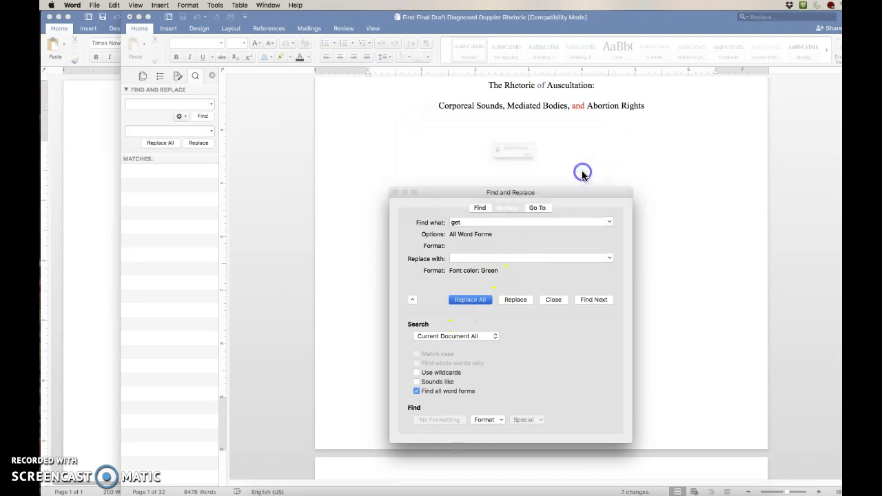
{"action": "left_click", "coordinate": [584, 172]}
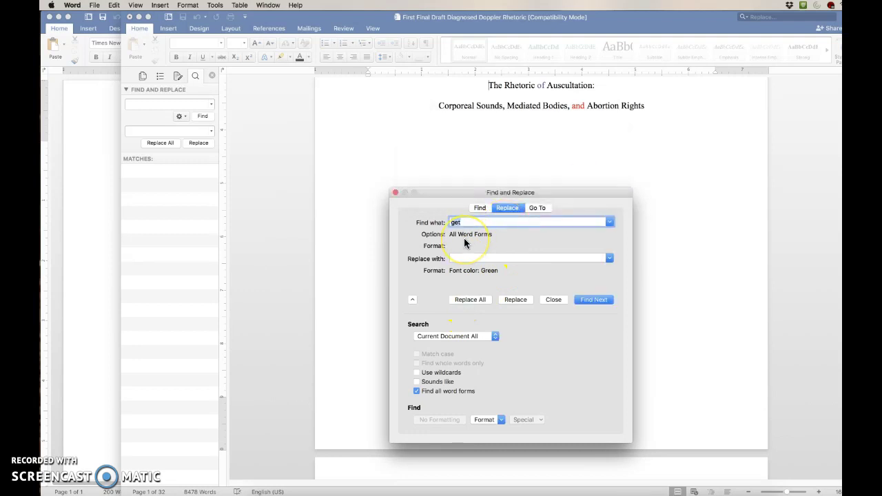
Recolor all word forms of "seem" and of "serve" throughout the document using the Green replacement format
{"action": "type", "text": "seem"}
{"action": "left_click", "coordinate": [478, 302]}
{"action": "left_click", "coordinate": [583, 172]}
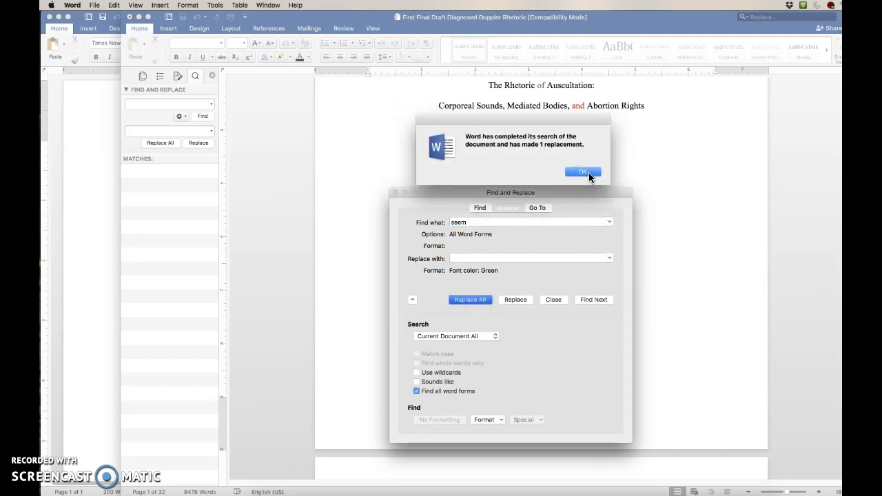
{"action": "left_click", "coordinate": [589, 177]}
{"action": "type", "text": "serve"}
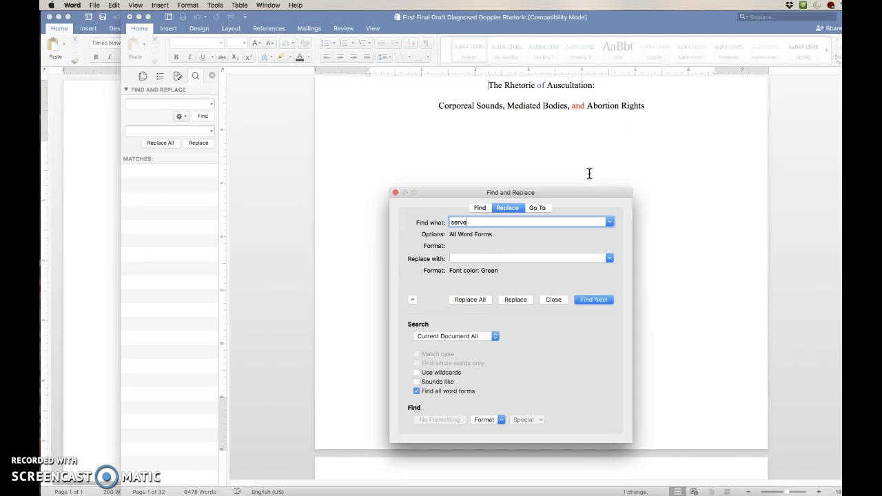
{"action": "left_click", "coordinate": [468, 301]}
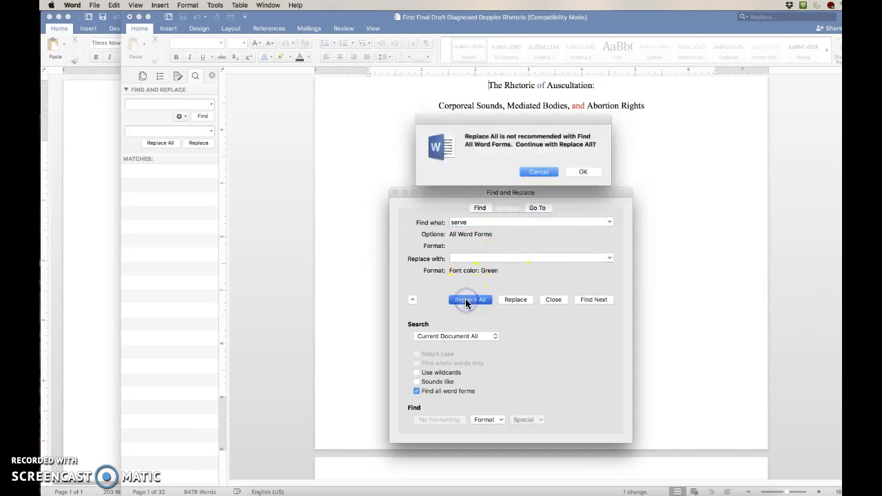
{"action": "left_click", "coordinate": [584, 173]}
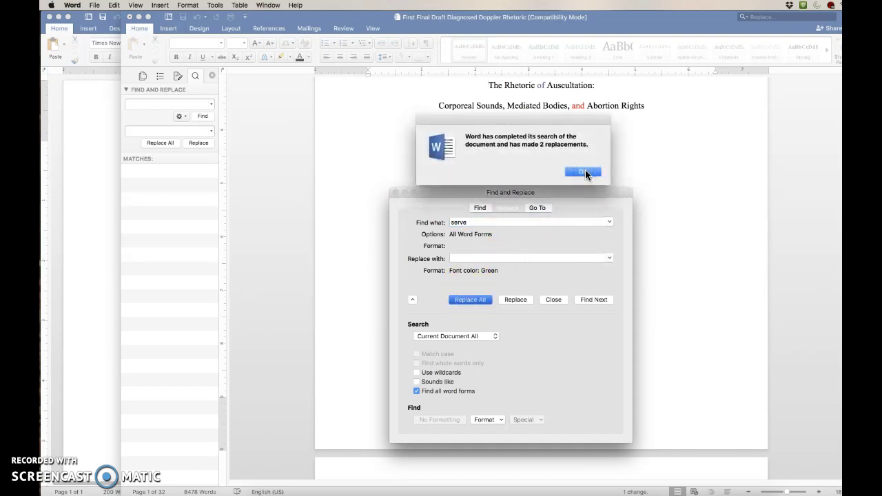
{"action": "left_click", "coordinate": [584, 172]}
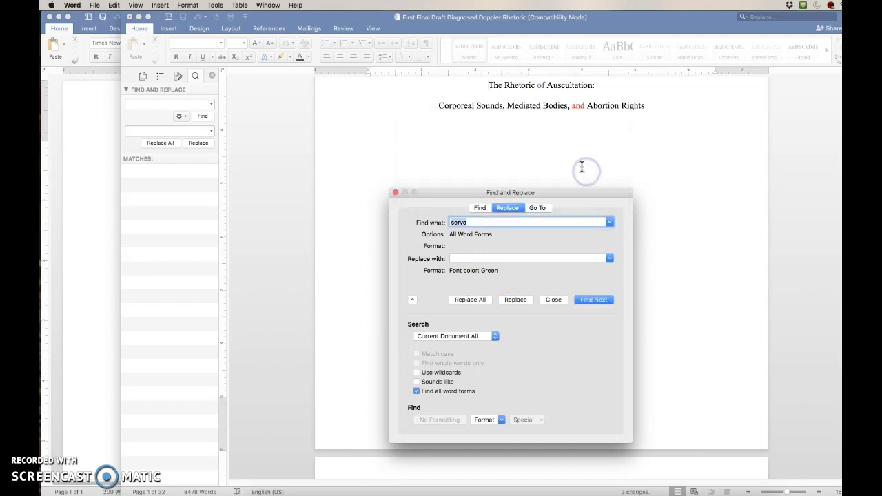
Change the replacement format's font color to a dark shade of the Background 2 theme color
{"action": "left_click", "coordinate": [574, 198]}
{"action": "left_click", "coordinate": [498, 258]}
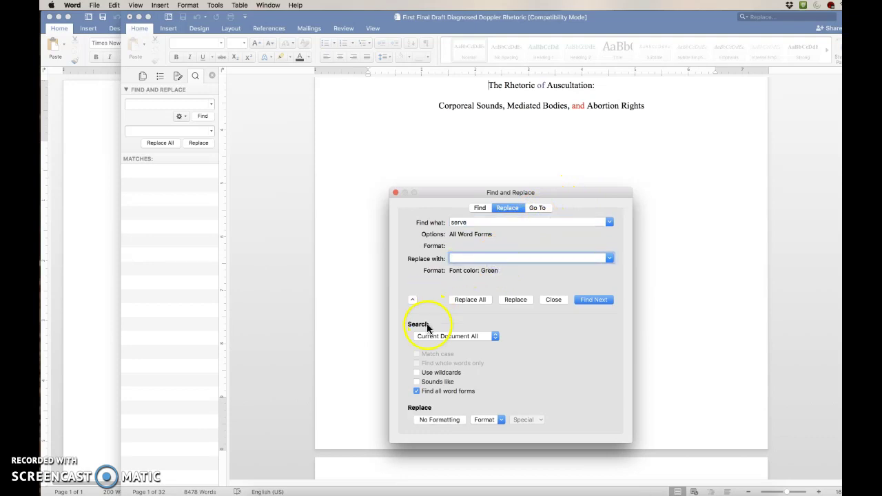
{"action": "left_click", "coordinate": [485, 420]}
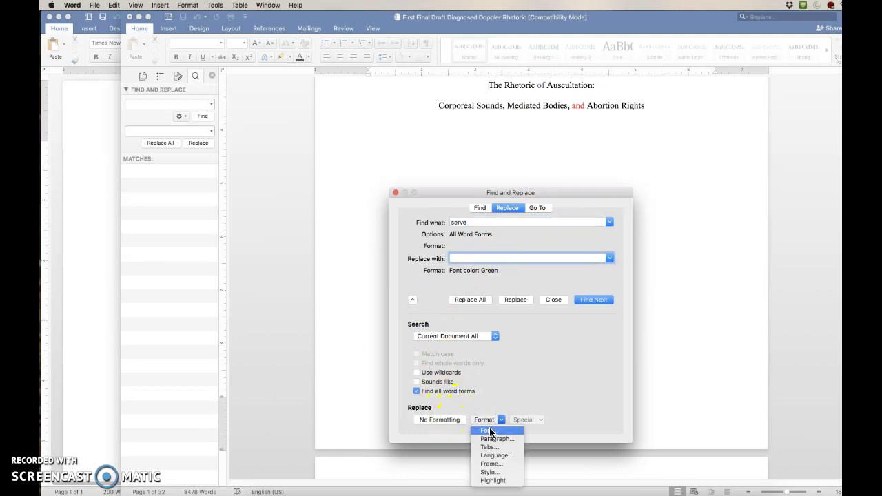
{"action": "left_click", "coordinate": [489, 430]}
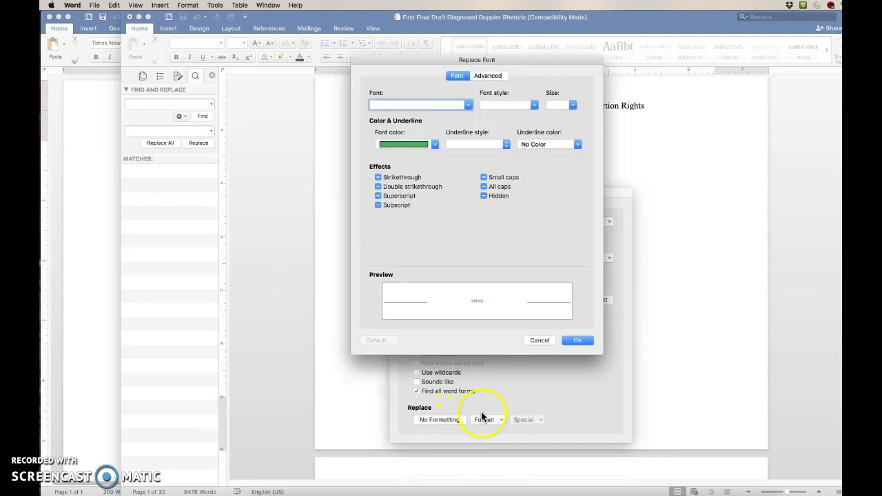
{"action": "left_click", "coordinate": [435, 145]}
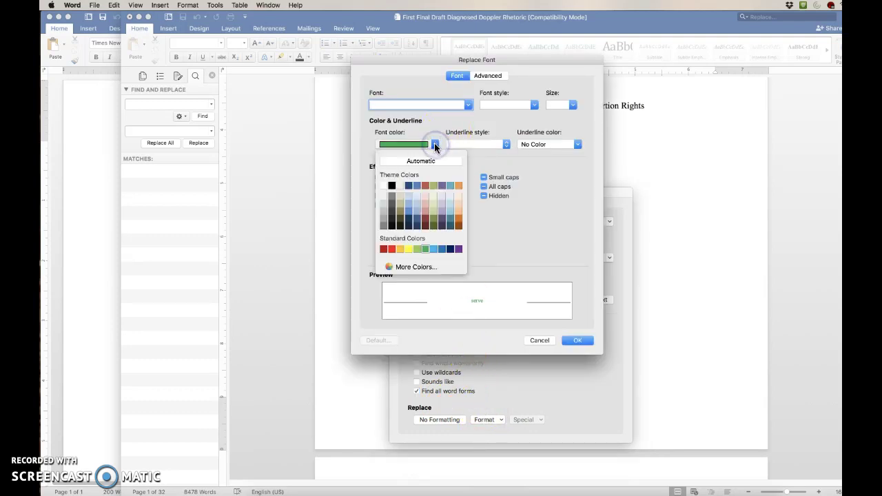
{"action": "left_click", "coordinate": [403, 226]}
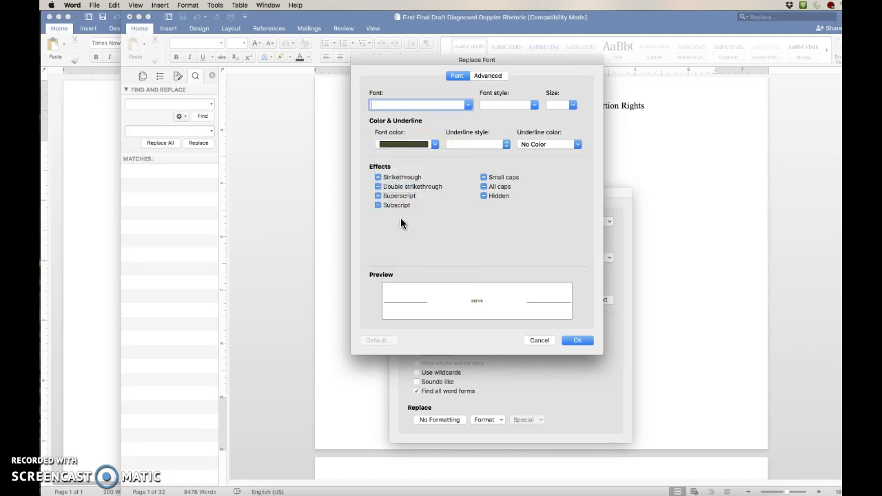
{"action": "left_click", "coordinate": [576, 340]}
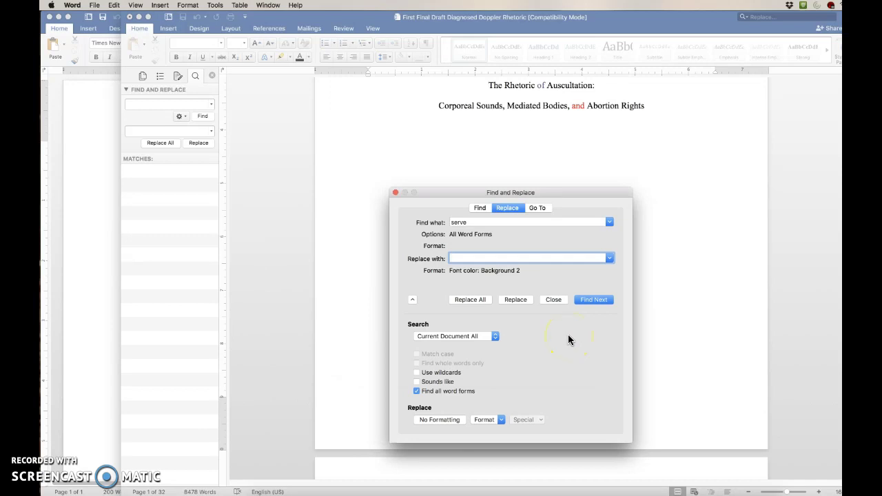
Recolor all word forms of "not" throughout the document using the Background 2 replacement format
{"action": "double_click", "coordinate": [479, 223]}
{"action": "type", "text": "not"}
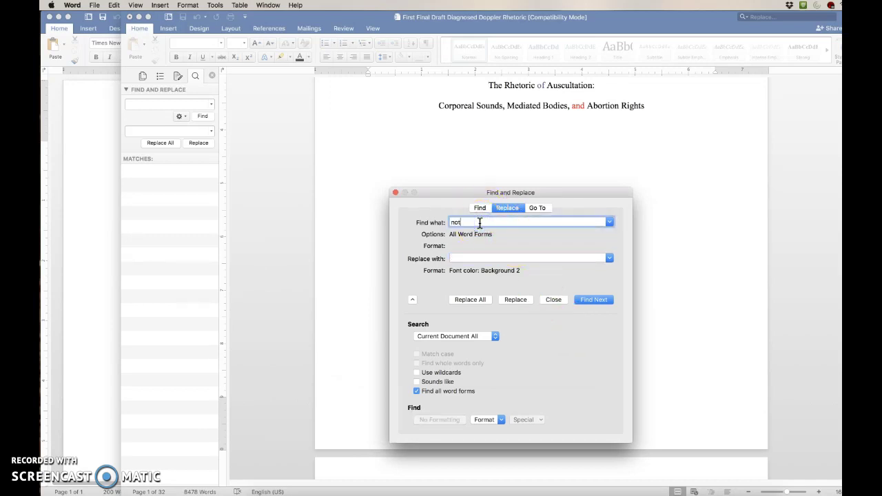
{"action": "left_click", "coordinate": [474, 301]}
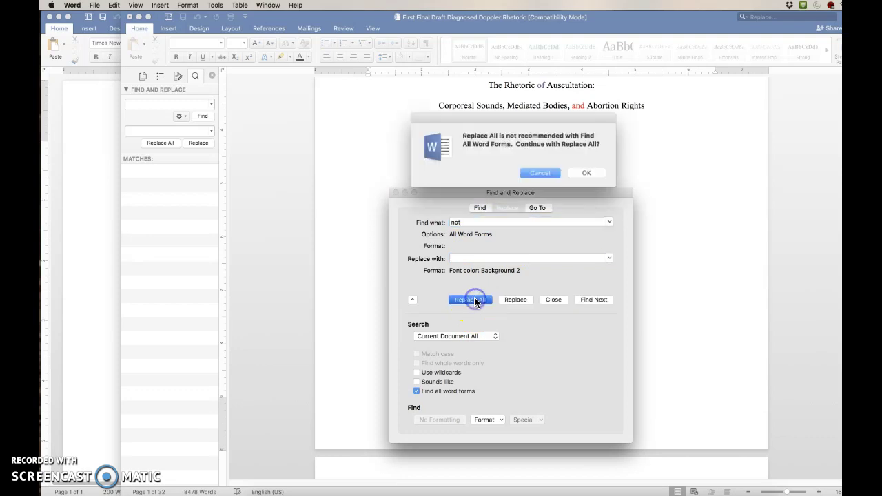
{"action": "left_click", "coordinate": [582, 173]}
{"action": "left_click", "coordinate": [584, 173]}
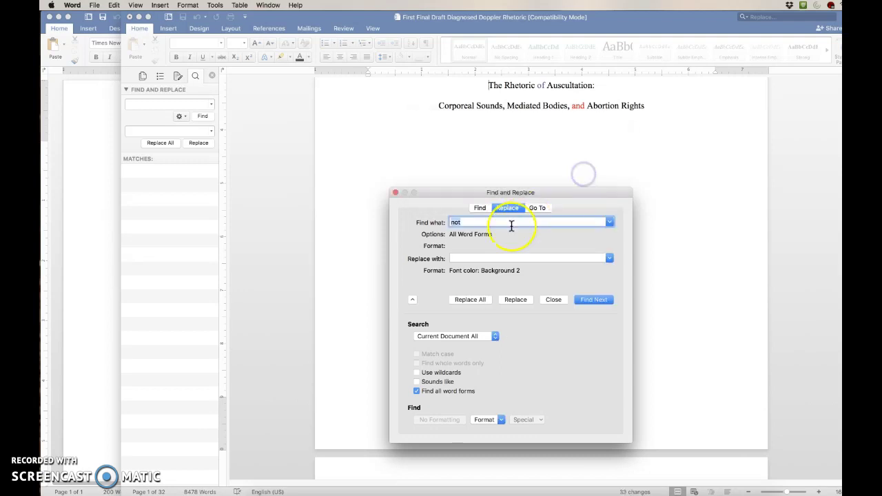
Recolor all word forms of "very" throughout the document using the Background 2 replacement format
{"action": "type", "text": "very"}
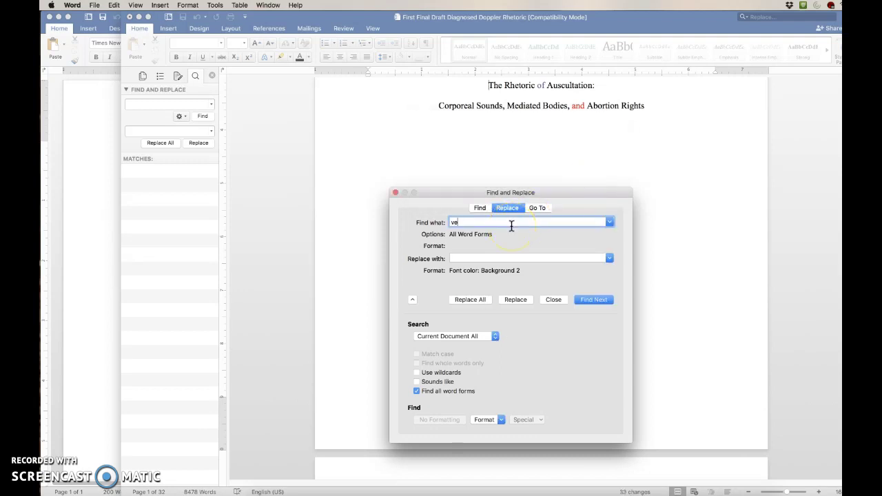
{"action": "left_click", "coordinate": [471, 300]}
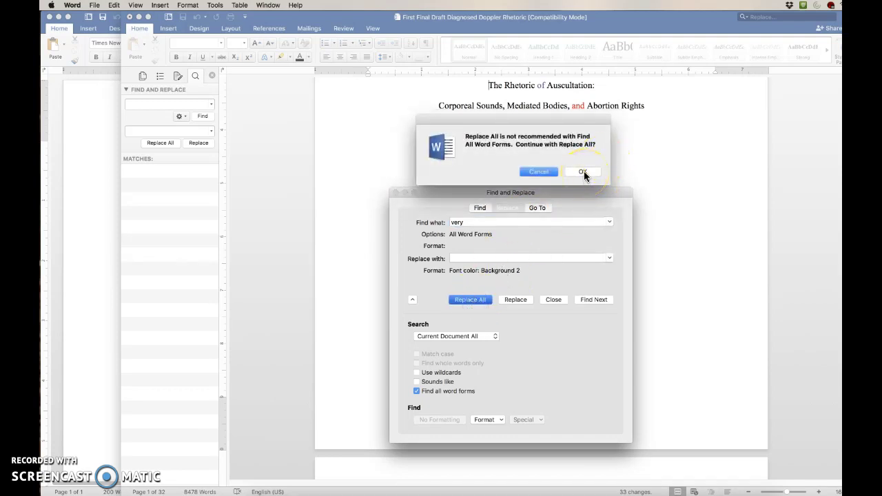
{"action": "left_click", "coordinate": [583, 173]}
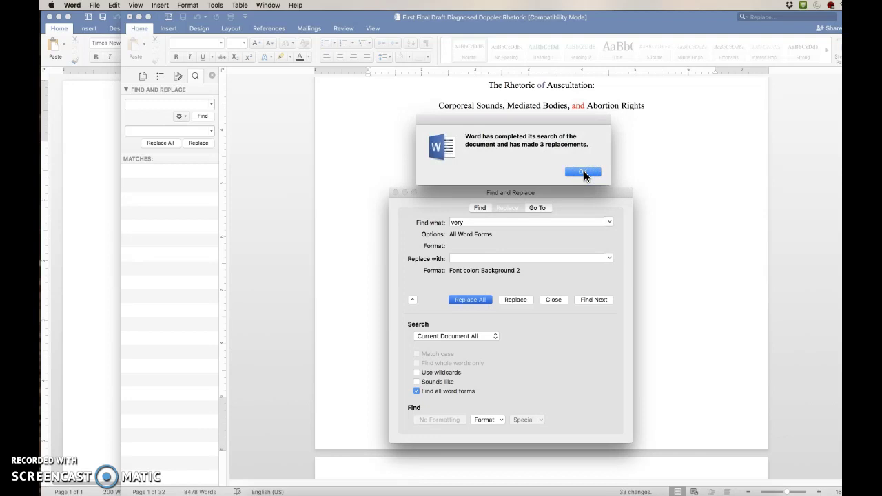
{"action": "left_click", "coordinate": [588, 173]}
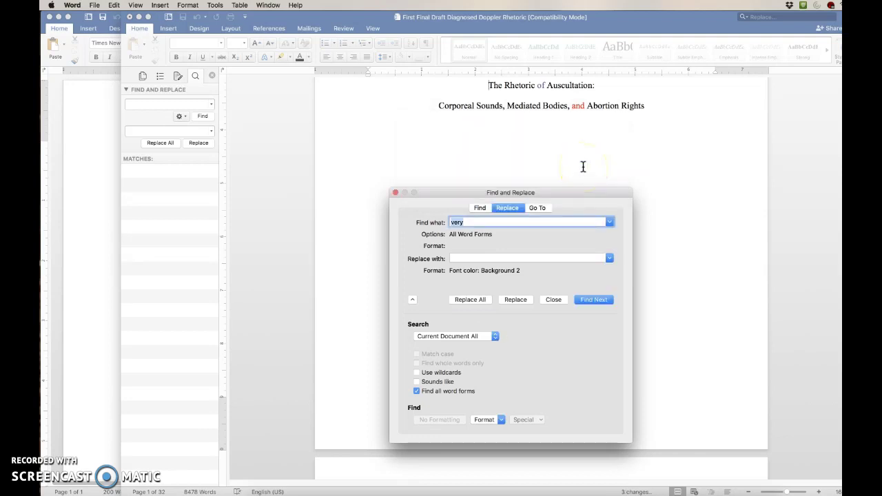
Turn off matching of all word forms and enable wildcards for the search
{"action": "left_click", "coordinate": [476, 222]}
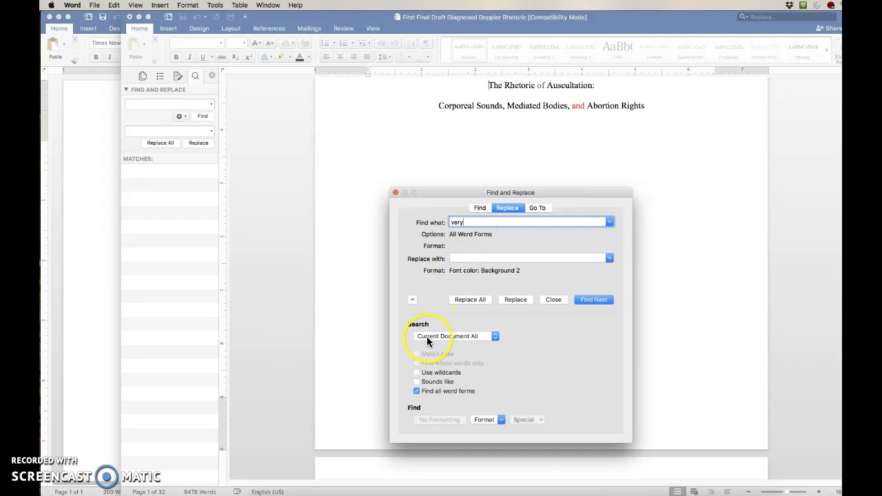
{"action": "left_click", "coordinate": [449, 393]}
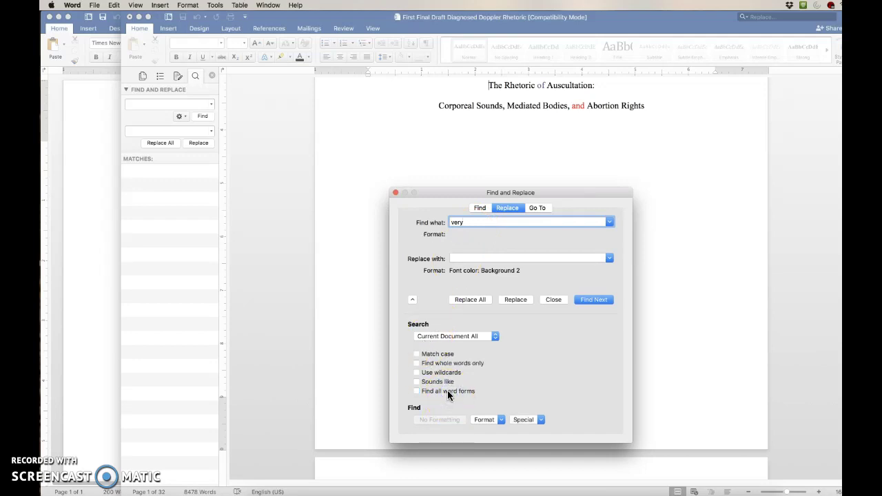
{"action": "left_click", "coordinate": [436, 355]}
{"action": "left_click", "coordinate": [446, 373]}
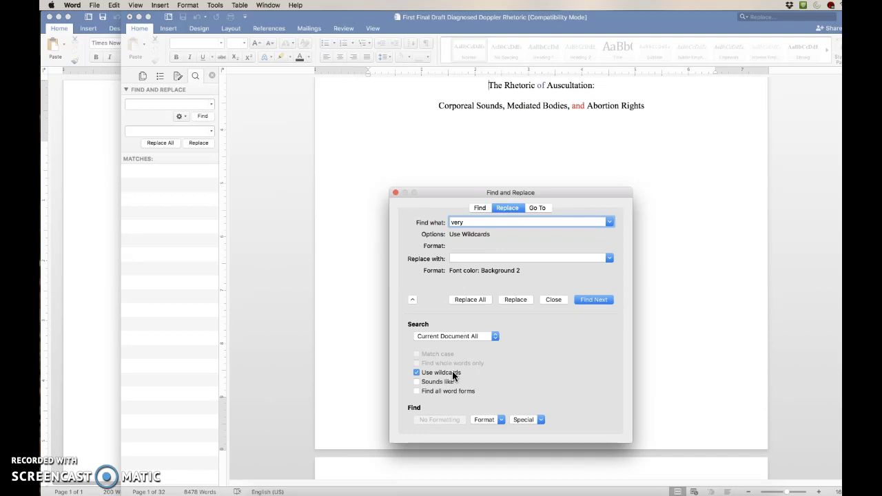
Set the replacement format's font color to standard Green
{"action": "left_click", "coordinate": [480, 258]}
{"action": "left_click", "coordinate": [487, 420]}
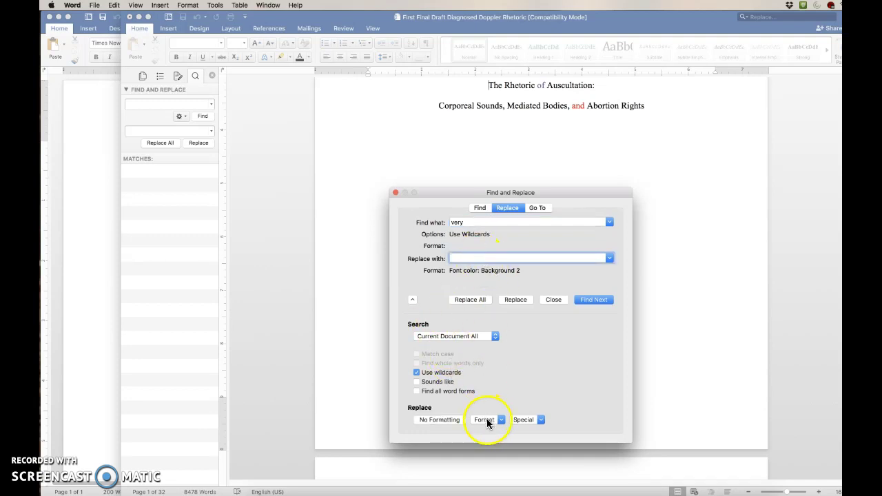
{"action": "left_click", "coordinate": [498, 431]}
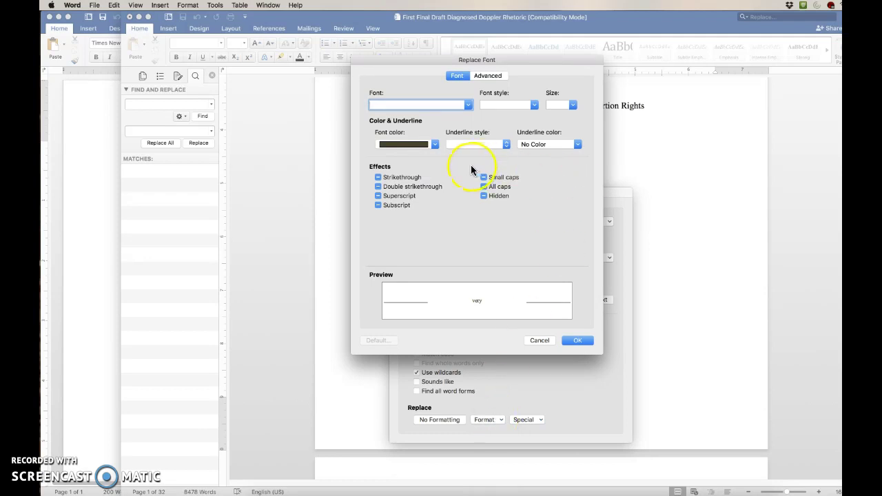
{"action": "left_click", "coordinate": [431, 144]}
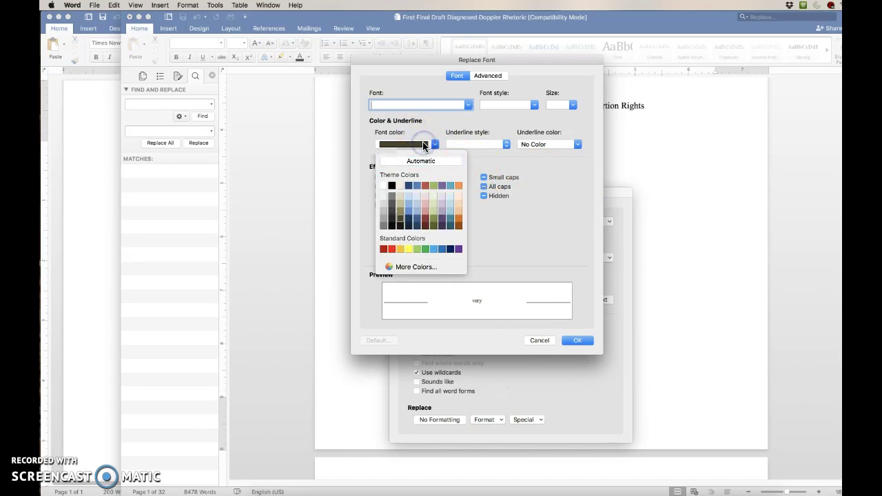
{"action": "left_click", "coordinate": [425, 249]}
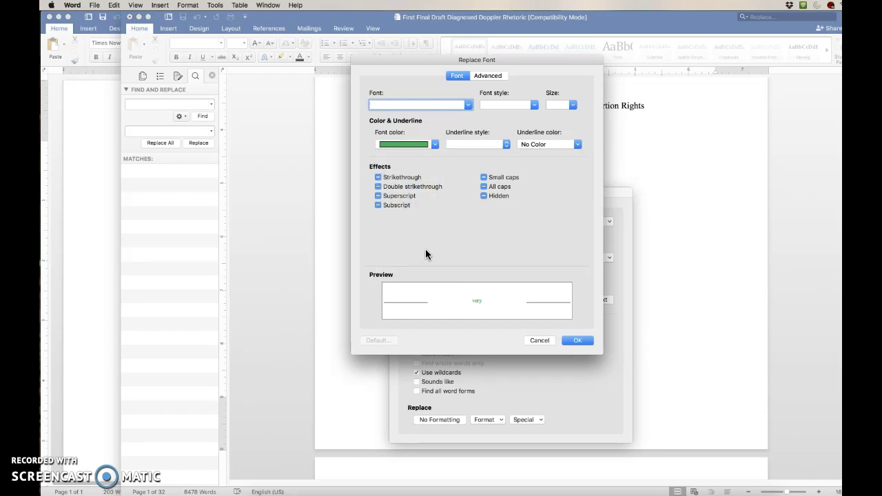
{"action": "left_click", "coordinate": [576, 341]}
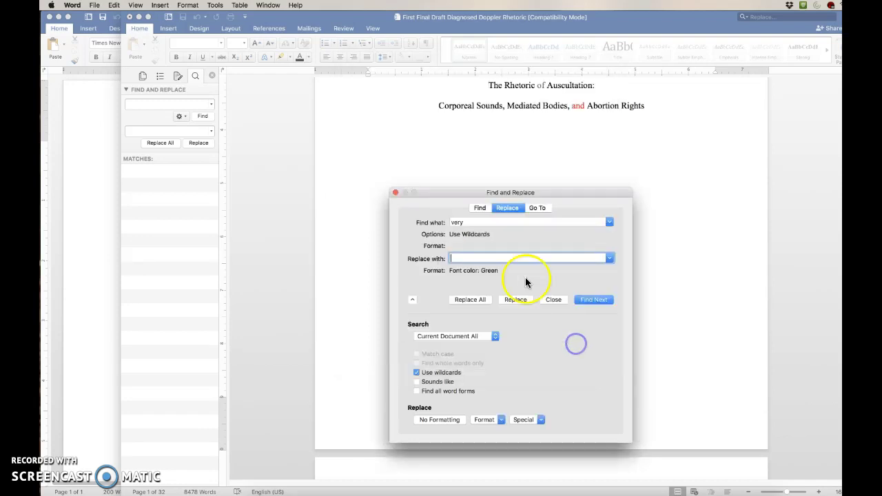
Recolor every "ent" word ending throughout the document in Green using the wildcard pattern (ent)>
{"action": "left_click", "coordinate": [482, 223]}
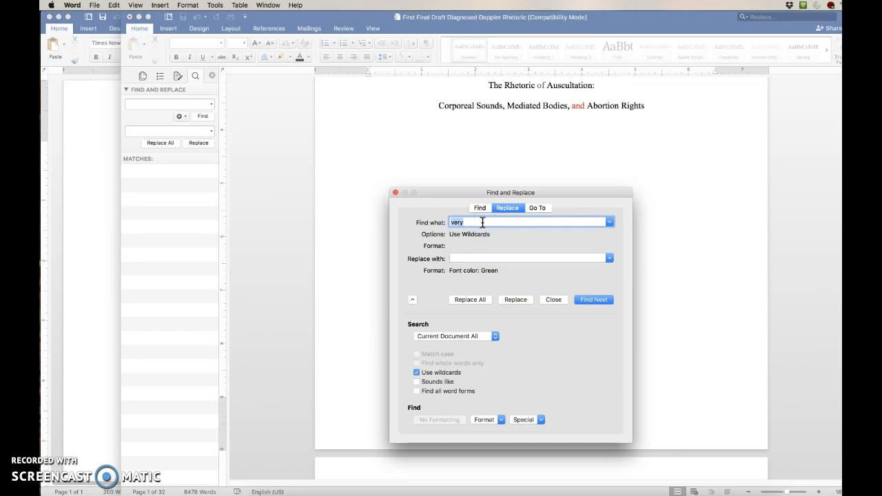
{"action": "type", "text": "(ent)>"}
{"action": "left_click", "coordinate": [473, 303]}
{"action": "left_click", "coordinate": [578, 169]}
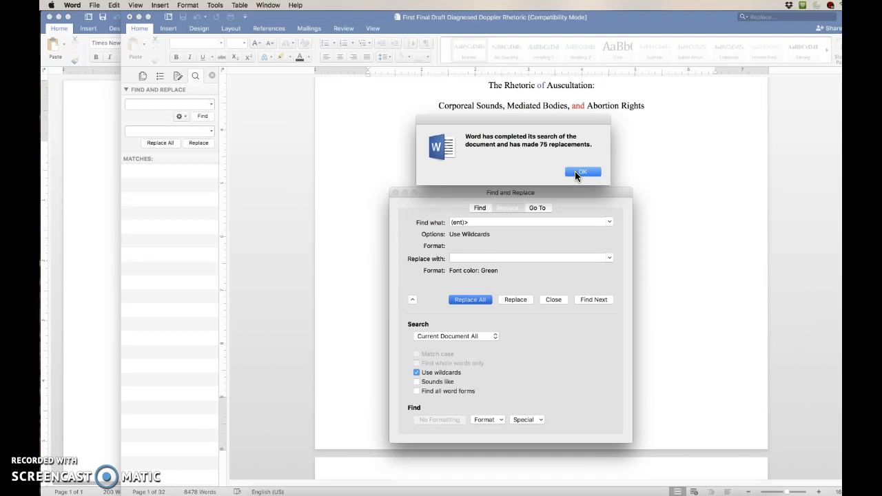
{"action": "left_click", "coordinate": [575, 171]}
Recolor every "ence" word ending throughout the document in Green using the wildcard pattern (ence)>
{"action": "left_click", "coordinate": [471, 223]}
{"action": "left_click", "coordinate": [457, 222]}
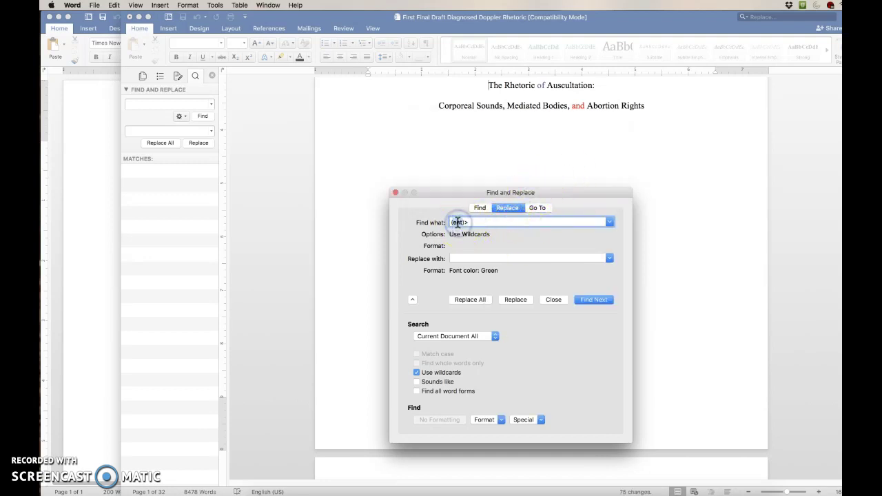
{"action": "double_click", "coordinate": [458, 222]}
{"action": "type", "text": "ence"}
{"action": "left_click", "coordinate": [488, 222]}
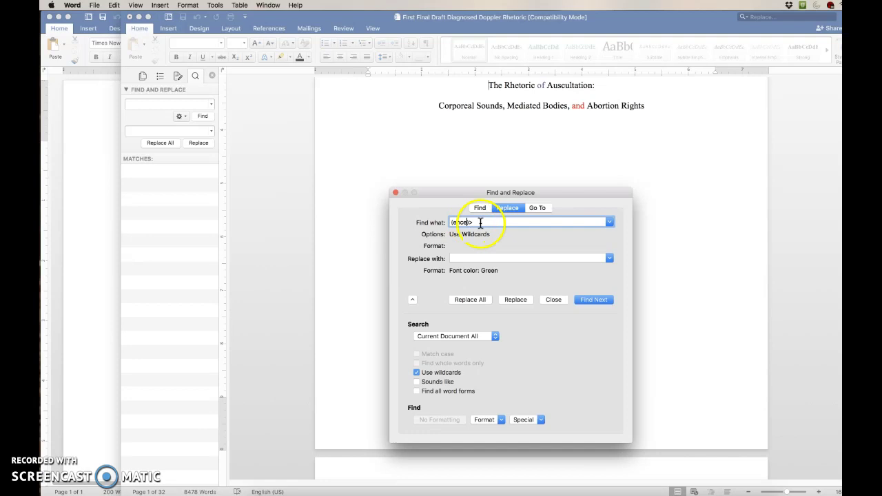
{"action": "left_click", "coordinate": [476, 303]}
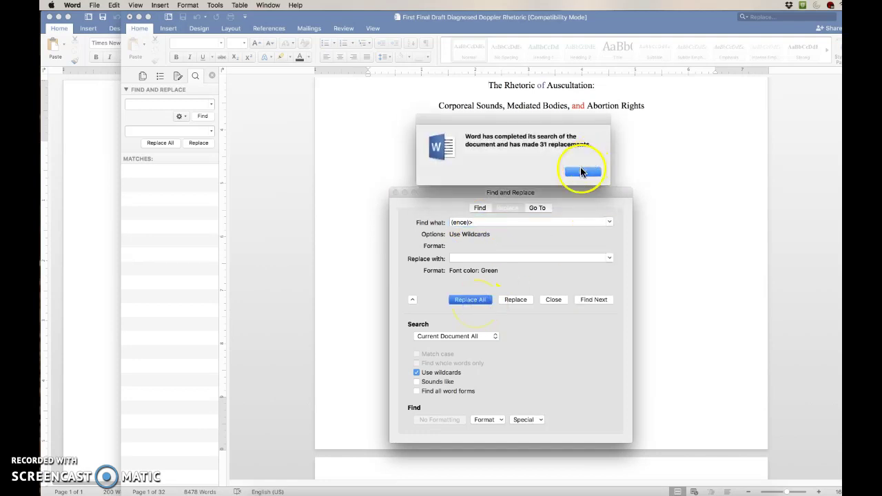
{"action": "left_click", "coordinate": [580, 173]}
Recolor every "ion" word ending throughout the document in Green using the wildcard pattern (ion)>
{"action": "left_click", "coordinate": [459, 222]}
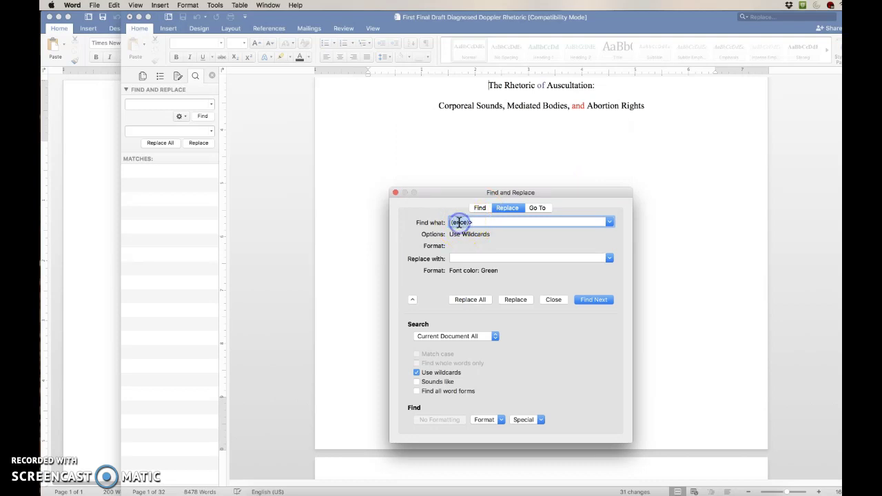
{"action": "type", "text": "ion"}
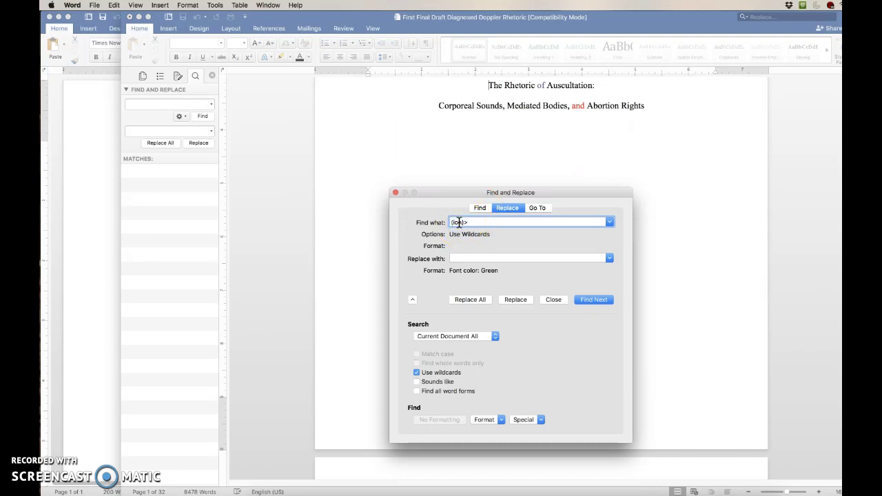
{"action": "left_click", "coordinate": [471, 299]}
{"action": "left_click", "coordinate": [578, 172]}
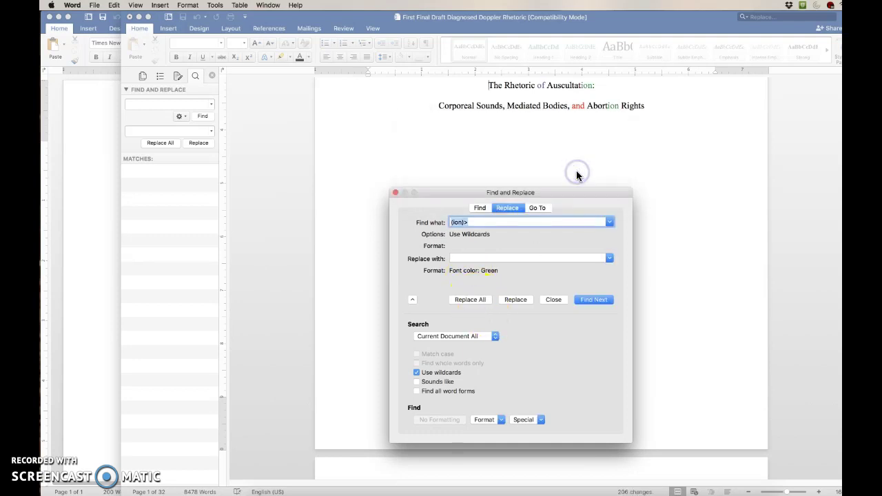
Recolor every "ize" word ending throughout the document in Green using the wildcard pattern (ize)>
{"action": "left_click", "coordinate": [455, 224]}
{"action": "type", "text": "el"}
{"action": "left_click", "coordinate": [473, 301]}
{"action": "left_click", "coordinate": [572, 172]}
{"action": "left_click", "coordinate": [514, 170]}
Recolor every "ed" word ending throughout the document in Green using the wildcard pattern (ed)>
{"action": "left_click", "coordinate": [457, 222]}
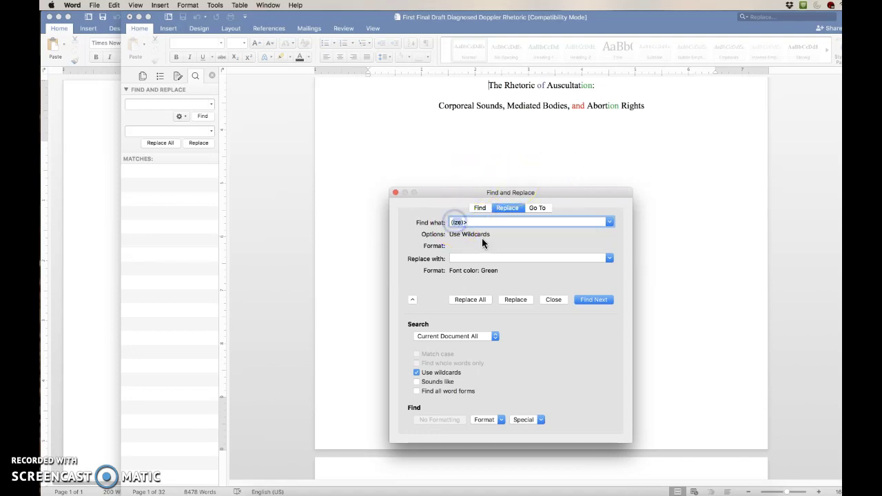
{"action": "key", "text": "BackSpace"}
{"action": "key", "text": "BackSpace"}
{"action": "key", "text": "BackSpace"}
{"action": "type", "text": "ed"}
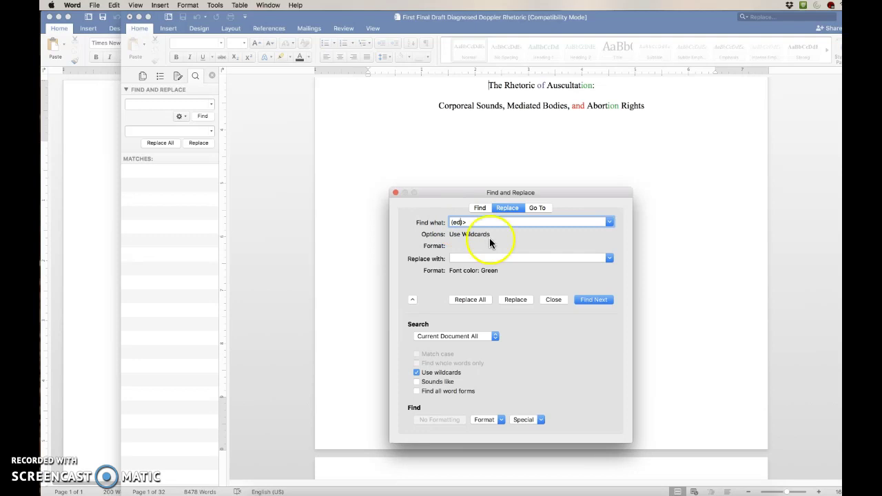
{"action": "left_click", "coordinate": [475, 301]}
{"action": "left_click", "coordinate": [579, 173]}
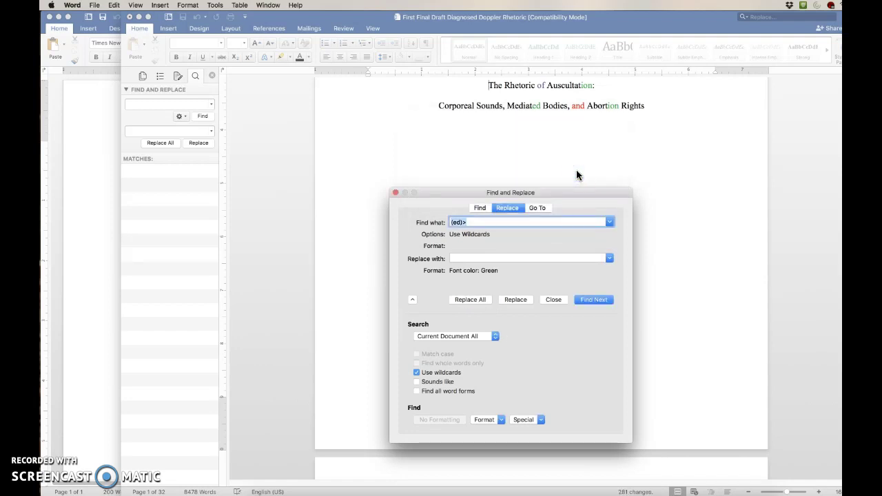
Set the replacement formatting's font color to a dark shade of the Background 2 theme color
{"action": "left_click", "coordinate": [558, 207]}
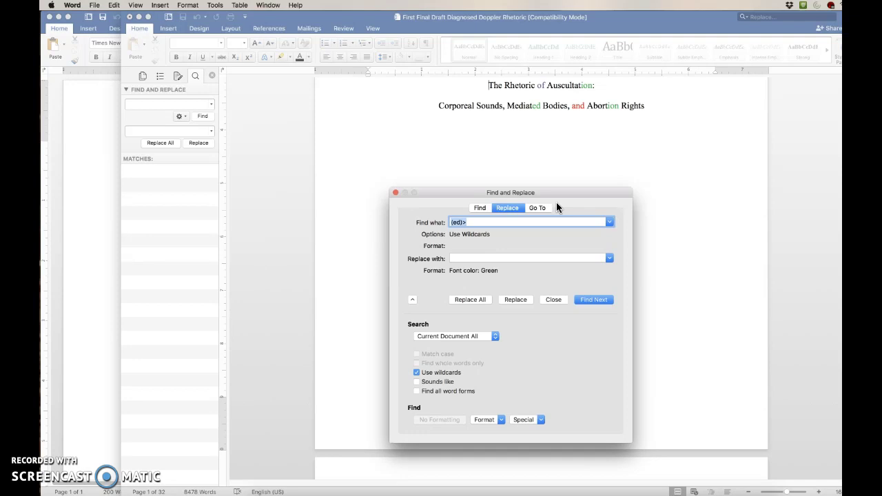
{"action": "left_click", "coordinate": [535, 258]}
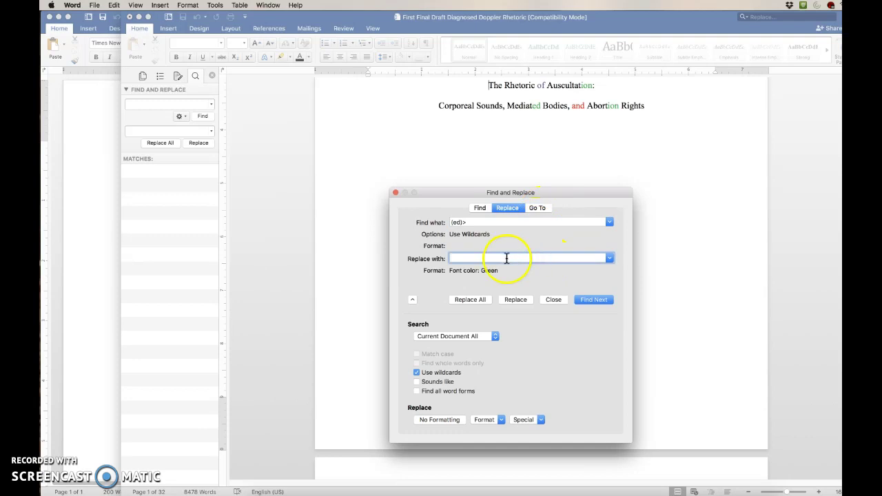
{"action": "left_click", "coordinate": [491, 420]}
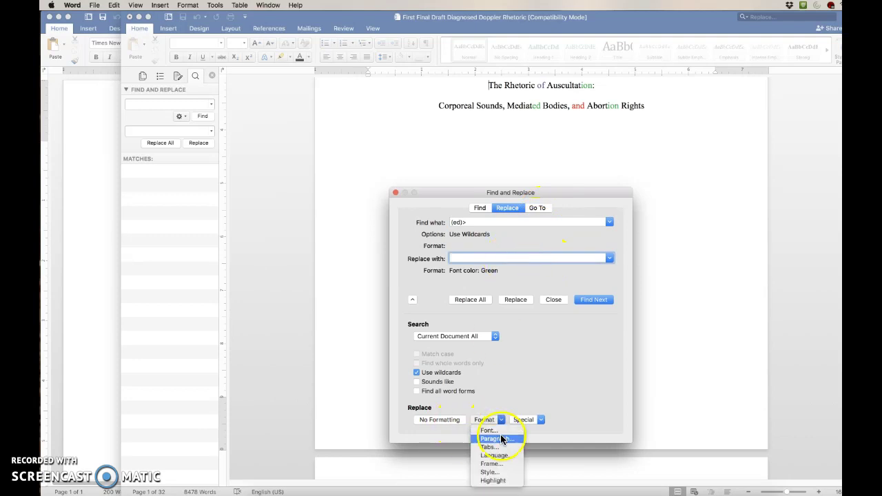
{"action": "left_click", "coordinate": [500, 425]}
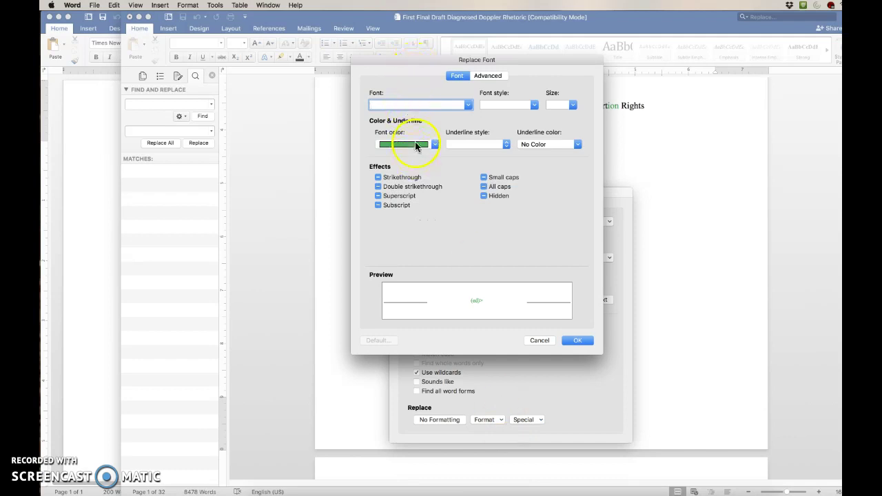
{"action": "left_click", "coordinate": [416, 145]}
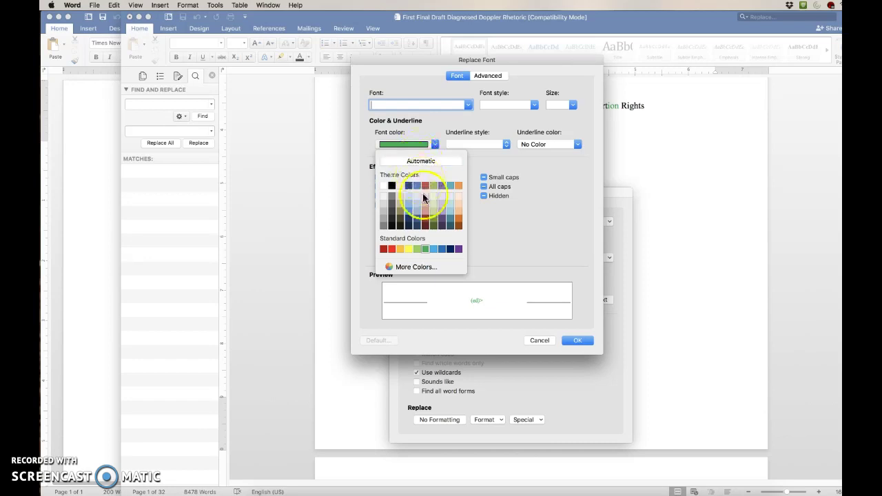
{"action": "left_click", "coordinate": [400, 221]}
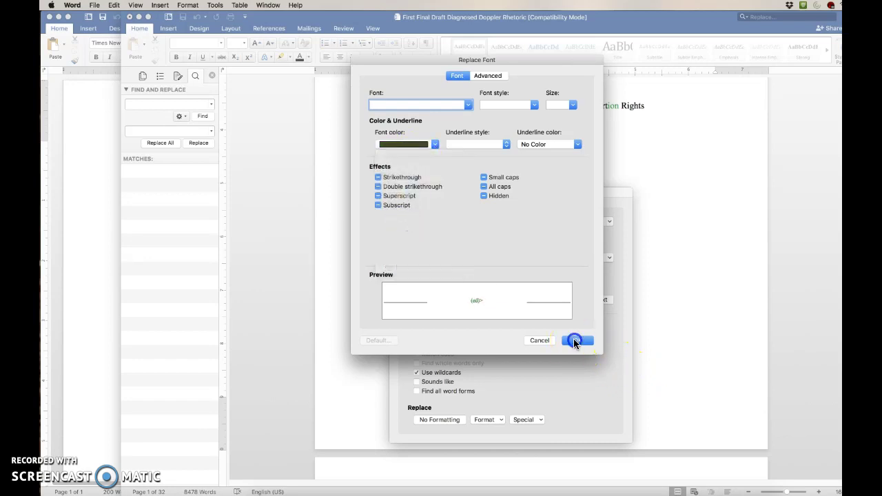
{"action": "left_click", "coordinate": [576, 341]}
{"action": "left_click", "coordinate": [502, 257]}
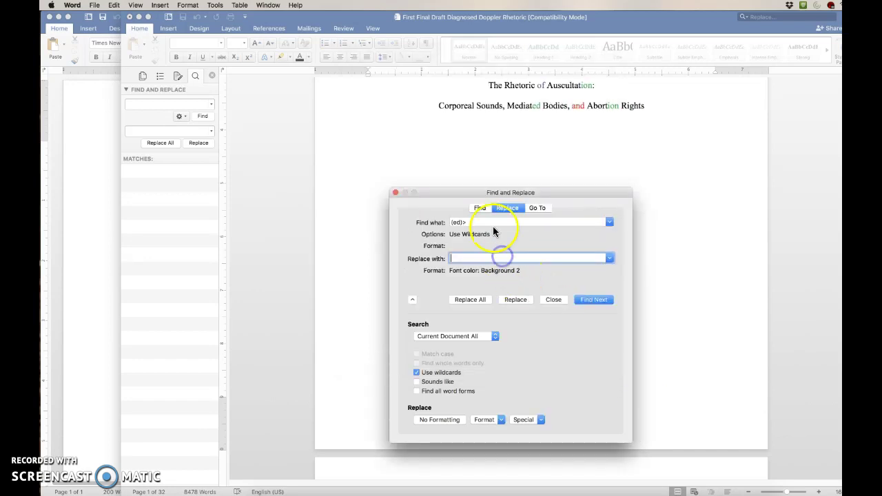
Recolor every "ly" word ending throughout the document using the wildcard pattern (ly)>, and close Find and Replace
{"action": "left_click", "coordinate": [493, 222]}
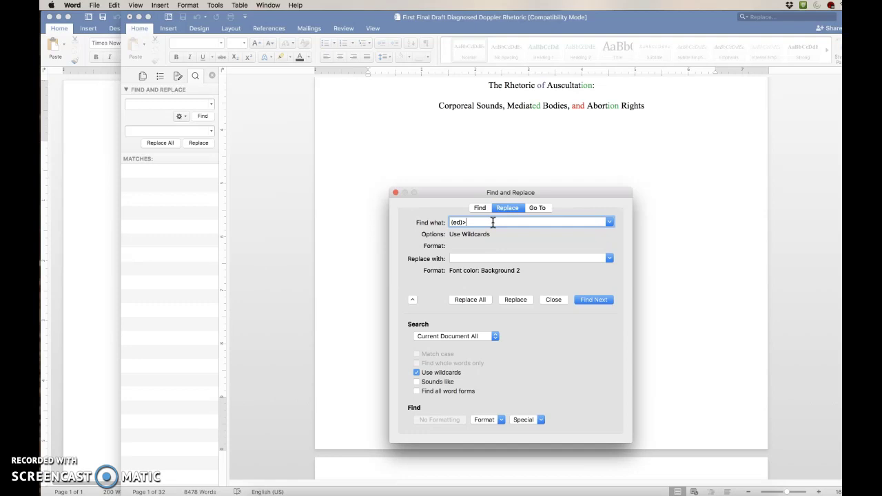
{"action": "left_click", "coordinate": [455, 221]}
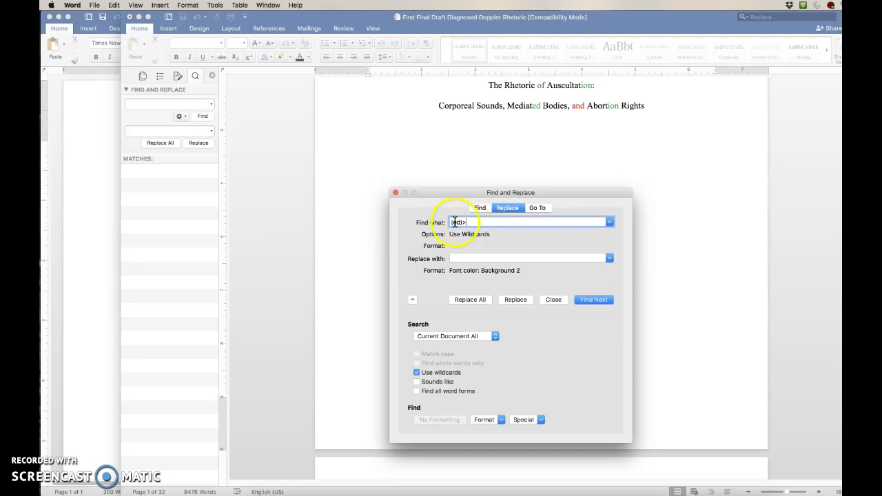
{"action": "key", "text": "BackSpace"}
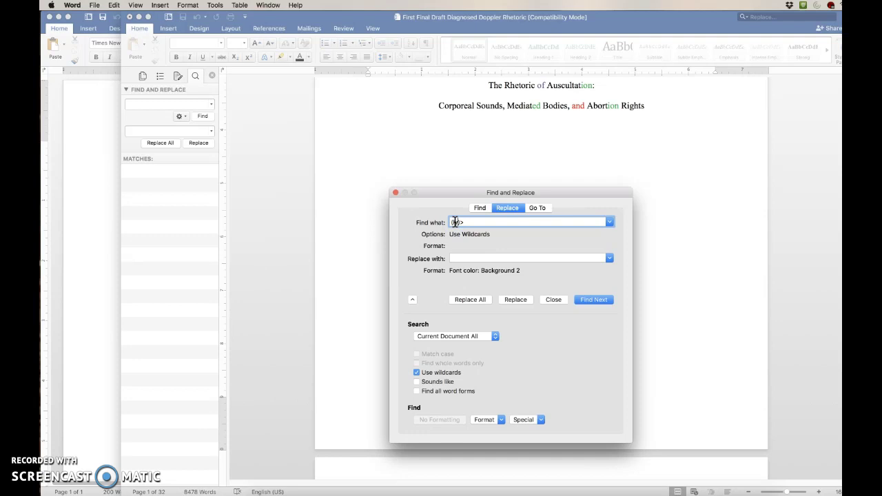
{"action": "type", "text": "ly"}
{"action": "left_click", "coordinate": [470, 299]}
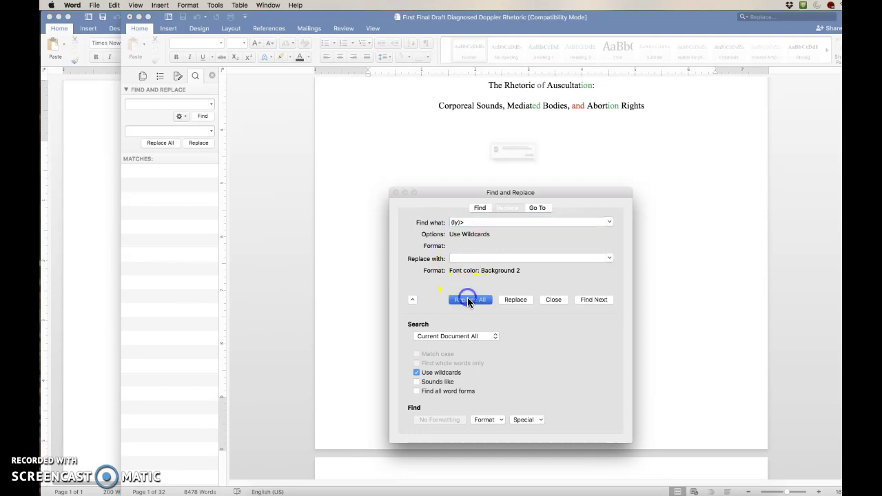
{"action": "left_click", "coordinate": [583, 173]}
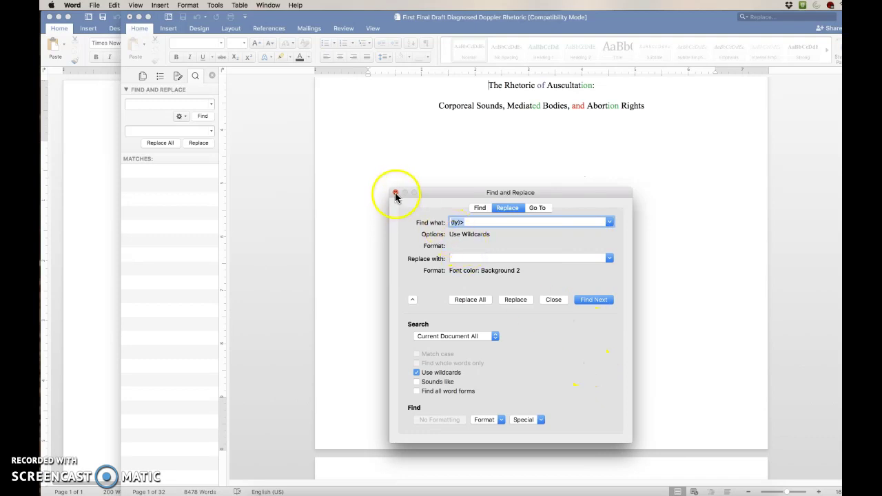
{"action": "left_click", "coordinate": [552, 300]}
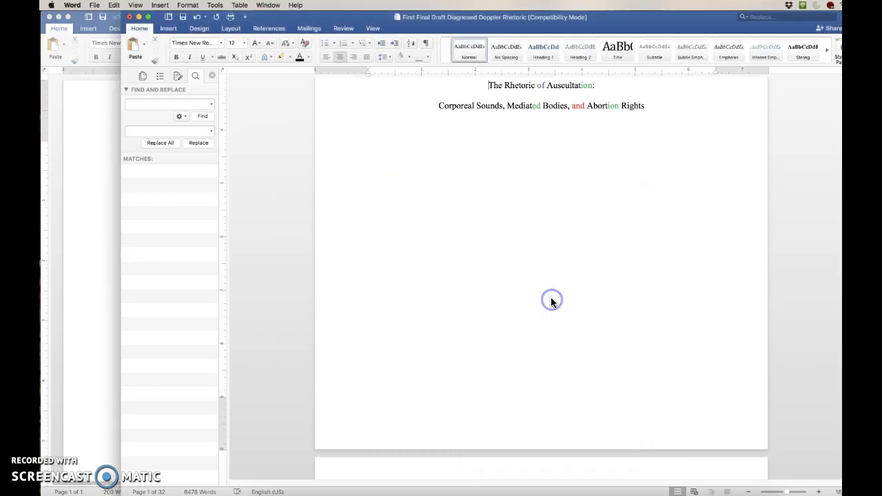
Examine the color-coded words and word endings in the body paragraphs on page 3
{"action": "scroll", "coordinate": [453, 266], "scroll_direction": "down", "scroll_amount": 5}
{"action": "scroll", "coordinate": [452, 265], "scroll_direction": "down", "scroll_amount": 15}
{"action": "scroll", "coordinate": [452, 265], "scroll_direction": "down", "scroll_amount": 10}
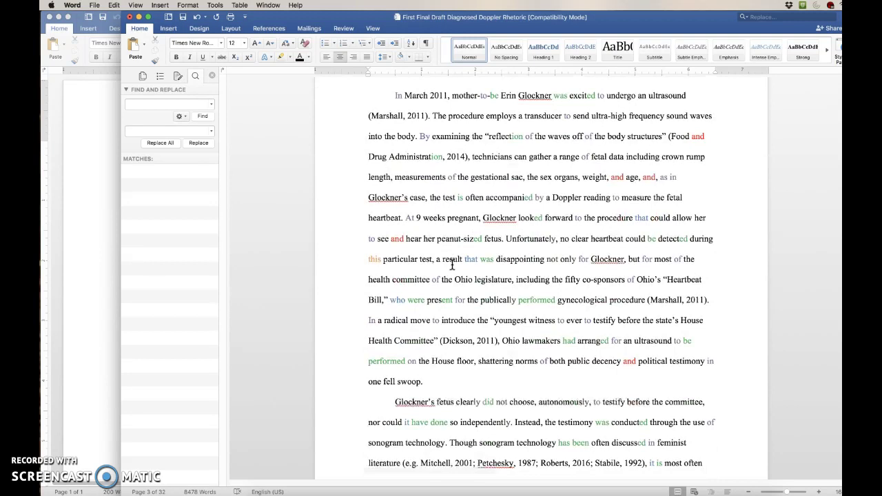
{"action": "left_click", "coordinate": [455, 264]}
{"action": "left_click", "coordinate": [451, 258]}
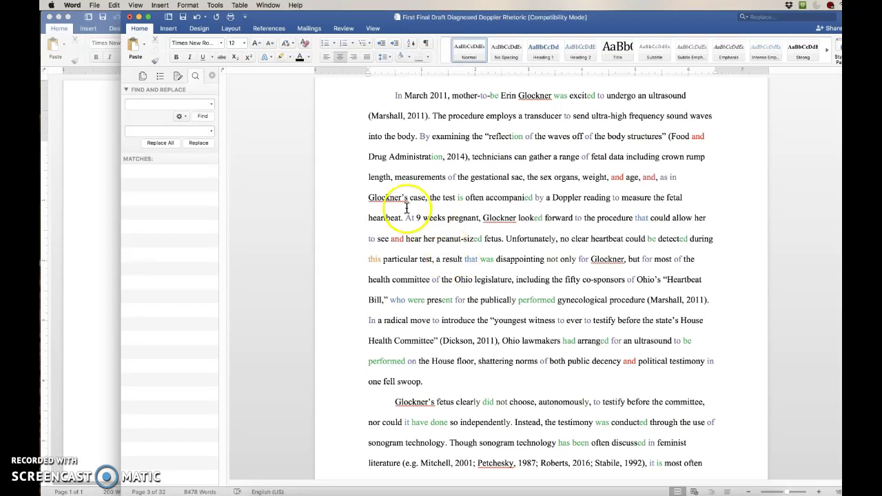